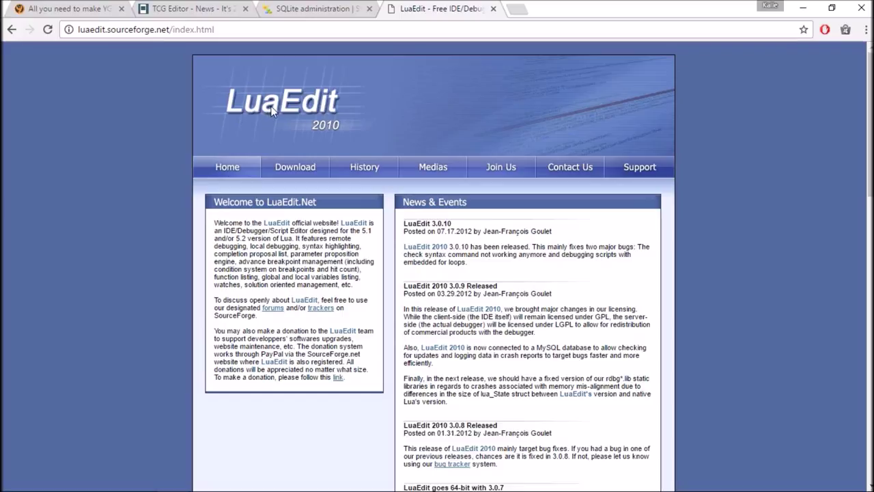
# Examine the SQLite Expert download page, focusing on the SQLite Expert Personal 4.x section.
pyautogui.click(300, 9)
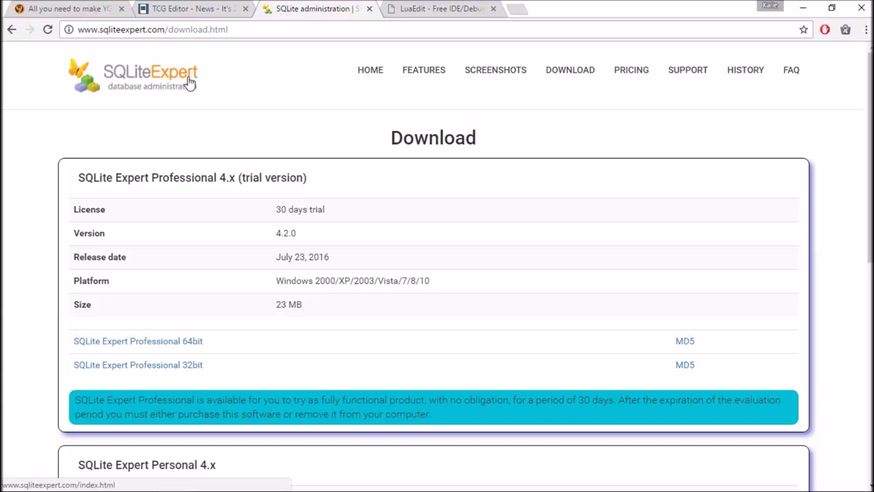
pyautogui.scroll(-2, 39, 187)
pyautogui.scroll(1, 267, 151)
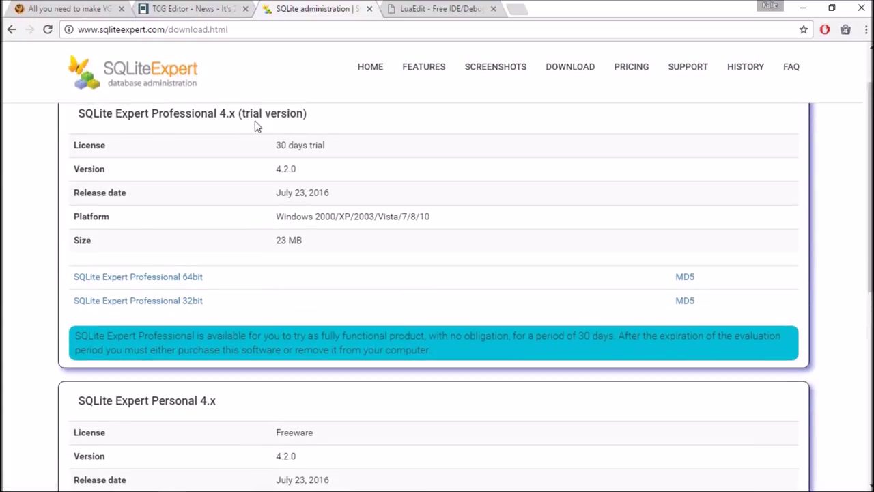
pyautogui.scroll(-2, 204, 404)
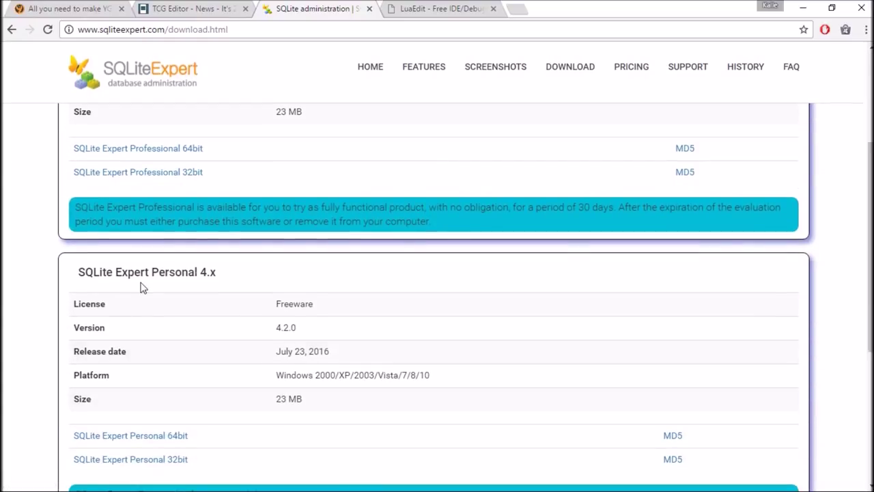
pyautogui.moveTo(78, 276); pyautogui.dragTo(225, 276)
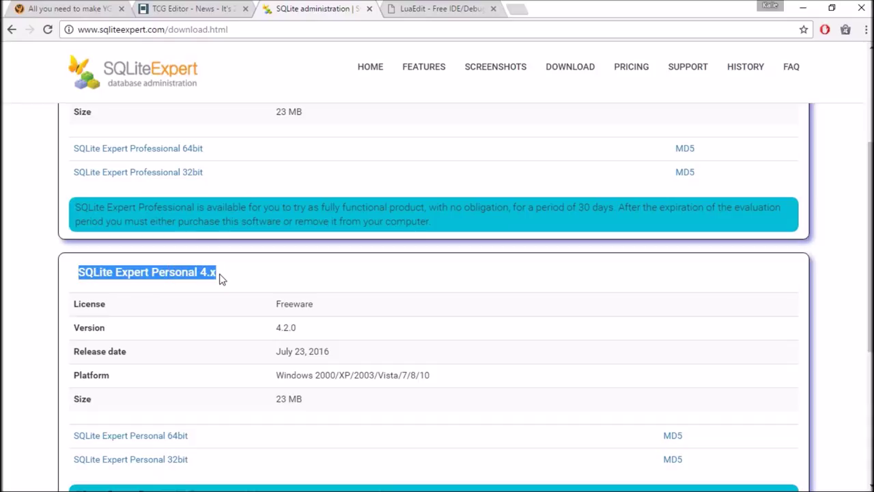
pyautogui.click(224, 278)
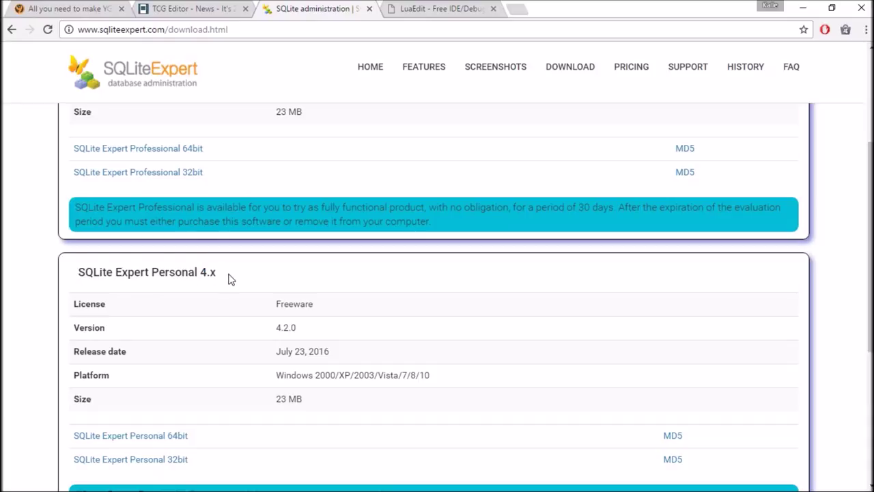
pyautogui.moveTo(226, 277); pyautogui.dragTo(98, 277)
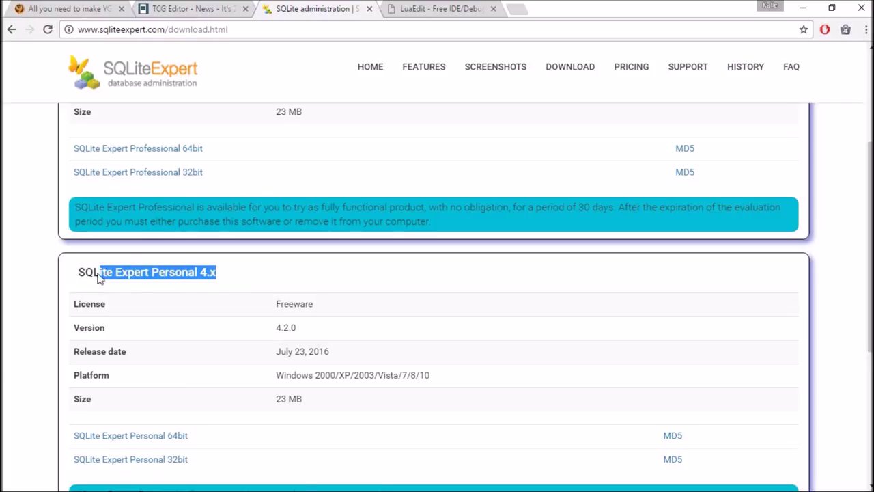
# Look over the "It's 2017!" news post on the TCG Editor website.
pyautogui.click(192, 8)
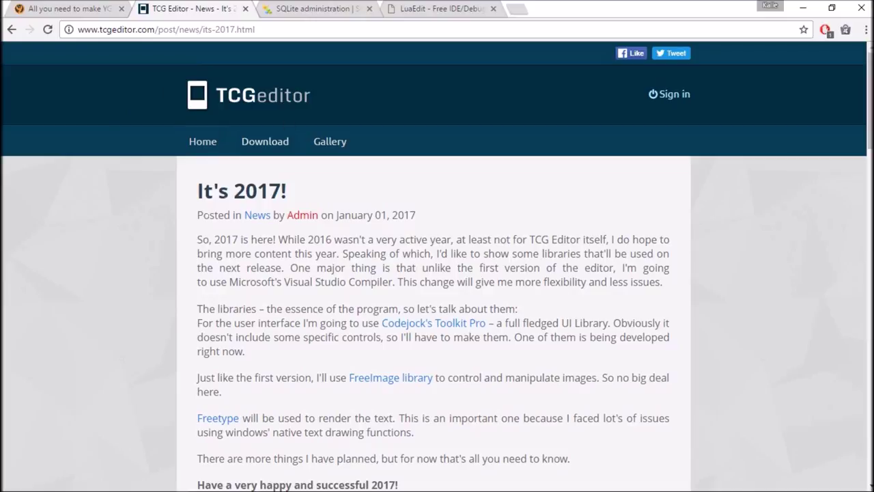
pyautogui.moveTo(199, 191); pyautogui.dragTo(404, 283)
pyautogui.click(352, 240)
pyautogui.moveTo(391, 239); pyautogui.dragTo(408, 239)
pyautogui.click(403, 240)
# In File Explorer, copy cards.cdb from the ygopro-1.033.A-Percy folder into its expansions subfolder.
pyautogui.click(803, 9)
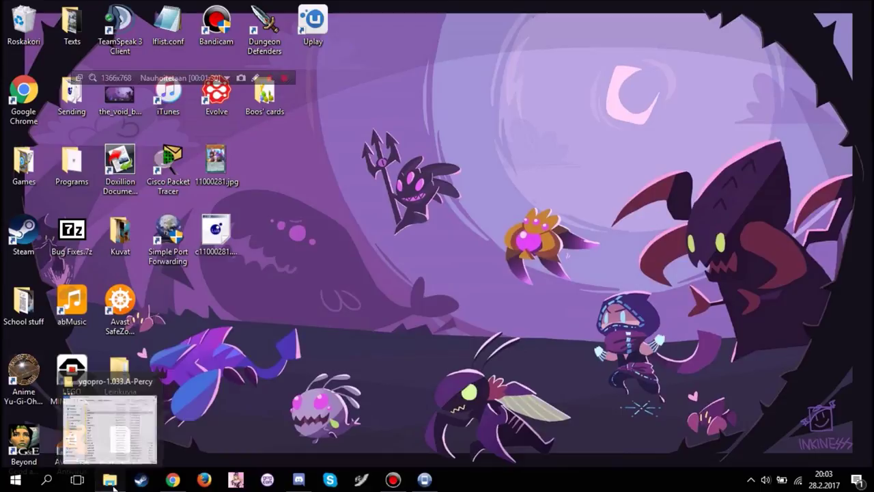
pyautogui.click(113, 482)
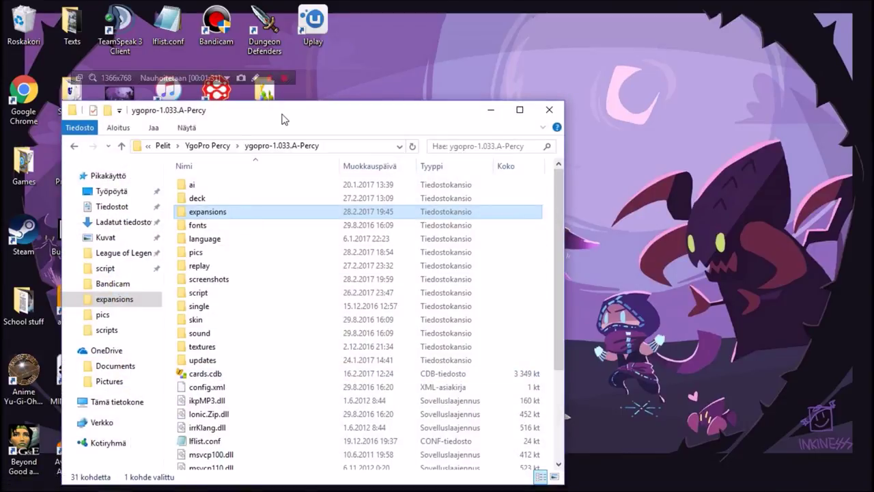
pyautogui.moveTo(318, 127); pyautogui.dragTo(325, 82)
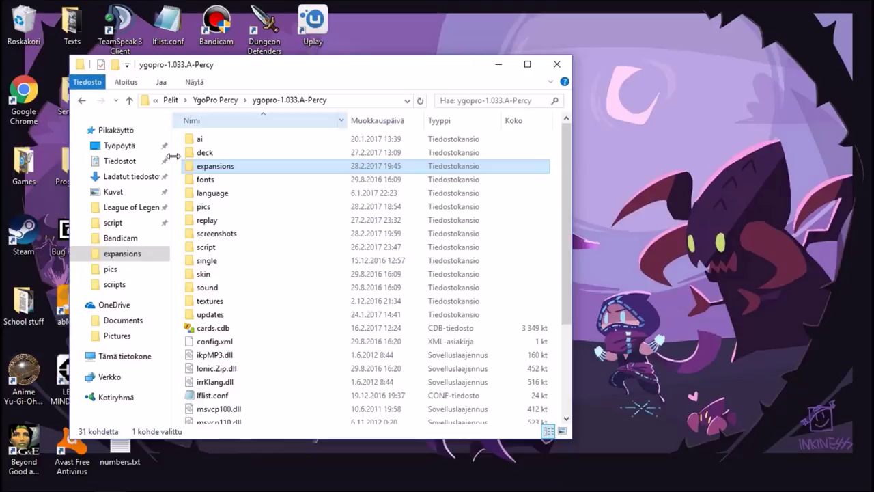
pyautogui.click(212, 333)
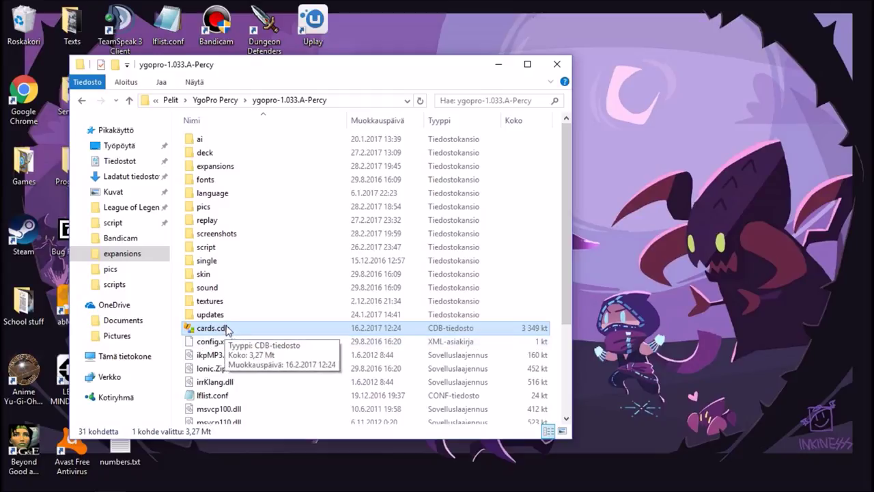
pyautogui.doubleClick(215, 166)
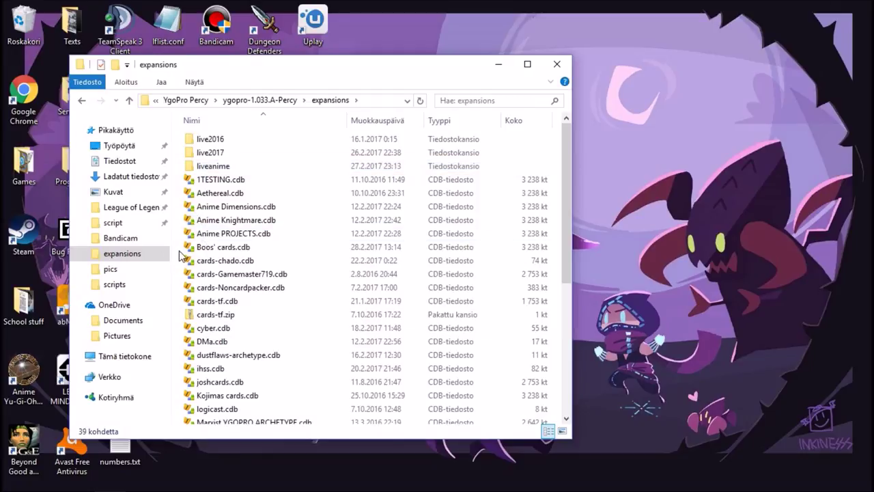
pyautogui.hotkey('ctrl', 'v')
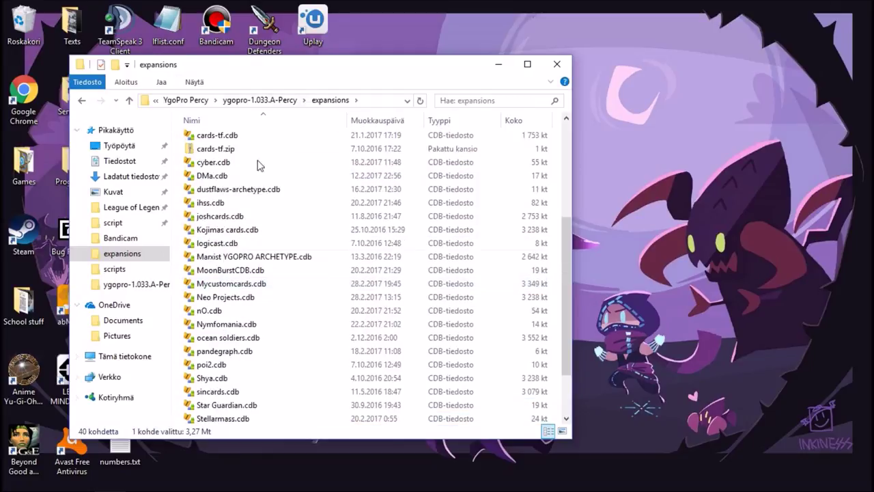
pyautogui.scroll(3, 258, 165)
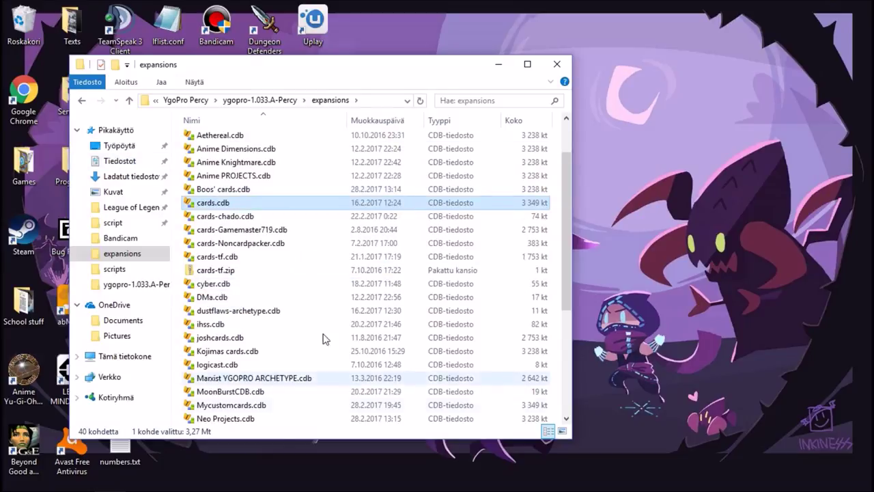
pyautogui.scroll(2, 325, 361)
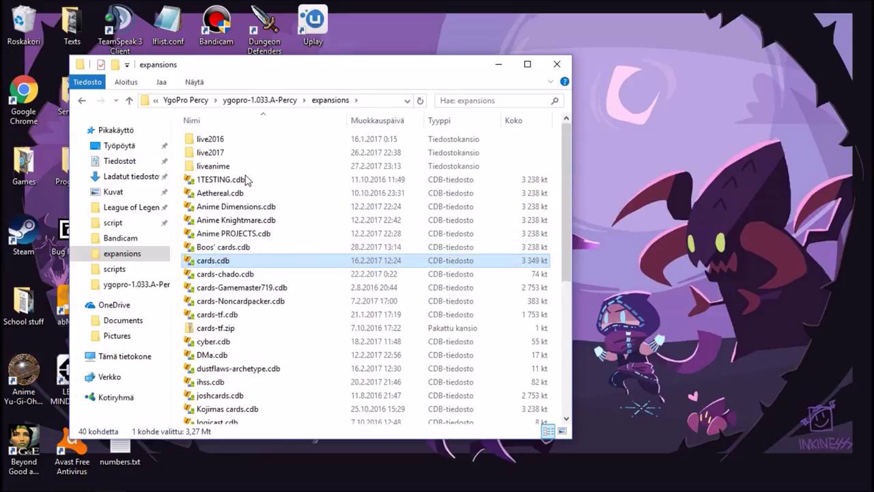
# Open the copied cards.cdb in SQLite Expert Personal and display the datas table of the cards database.
pyautogui.doubleClick(217, 262)
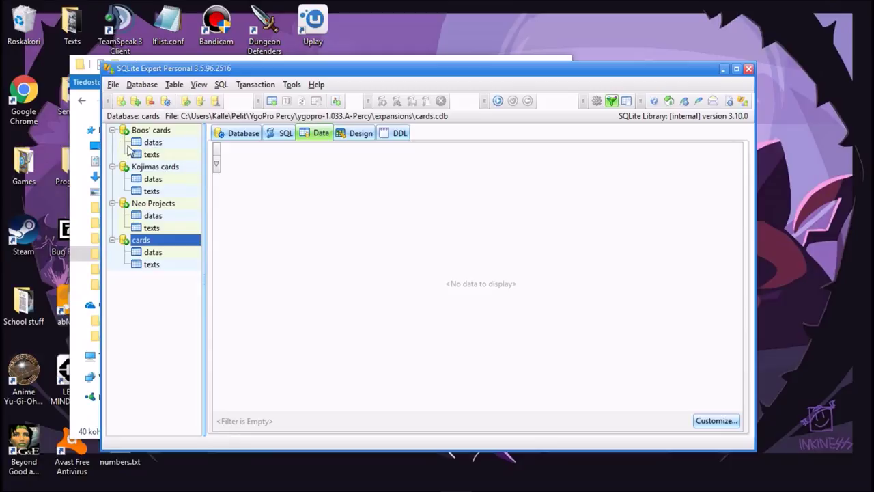
pyautogui.click(162, 252)
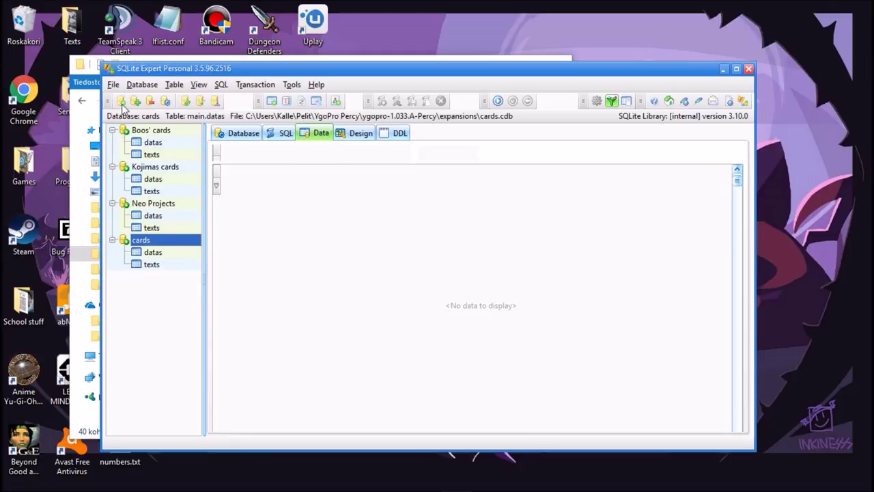
# Review where the expansions folder sits inside ygopro-1.033.A-Percy, and return to the datas table in SQLite Expert.
pyautogui.click(78, 64)
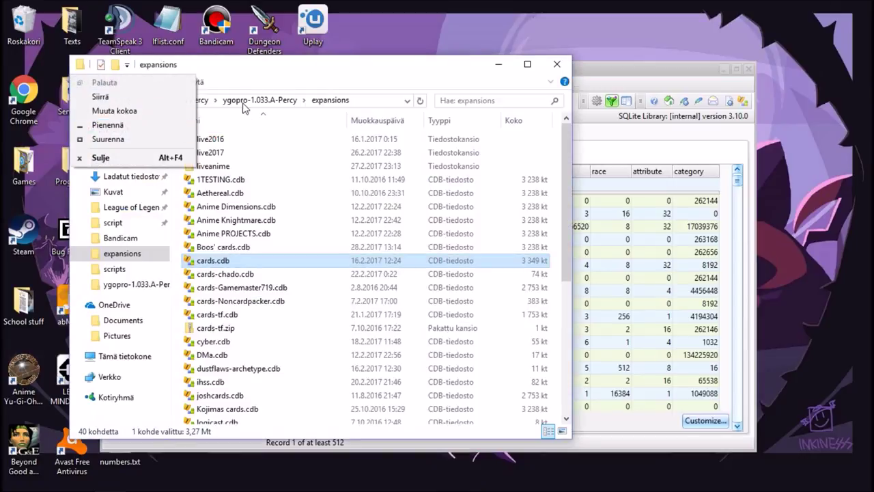
pyautogui.click(273, 99)
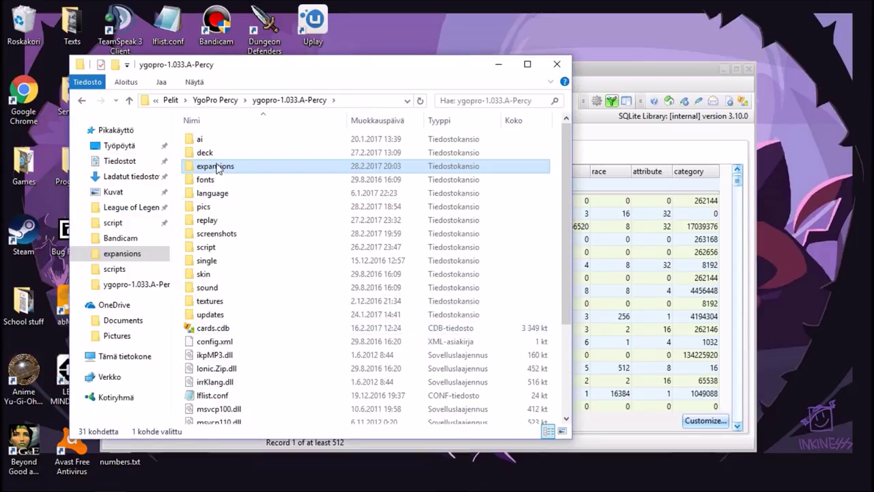
pyautogui.doubleClick(216, 167)
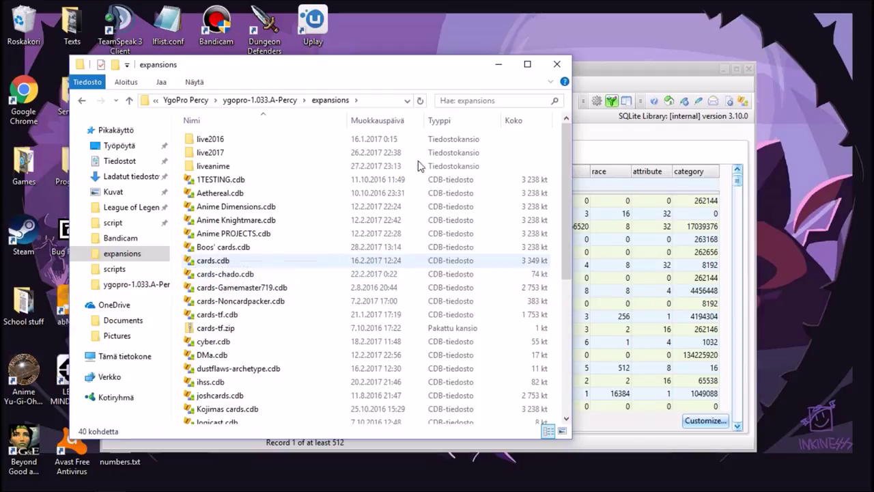
pyautogui.click(497, 65)
pyautogui.click(342, 231)
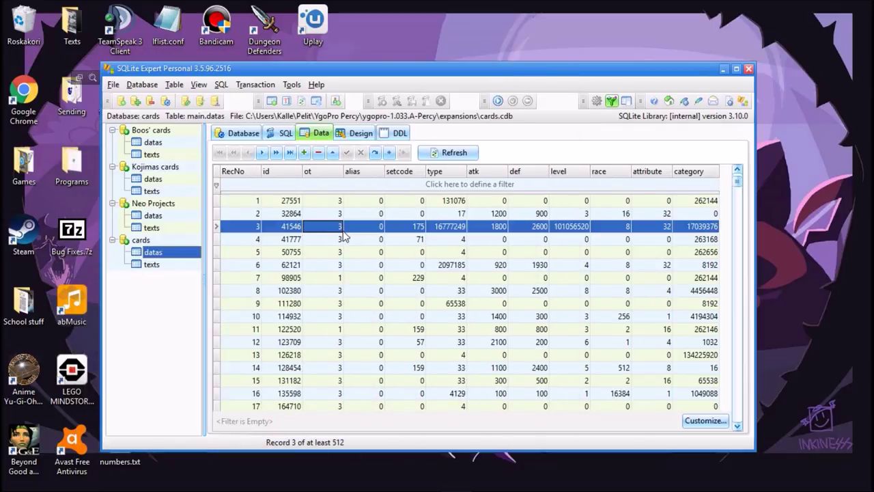
# Delete all records from the texts table of the cards database.
pyautogui.click(163, 268)
pyautogui.click(376, 217)
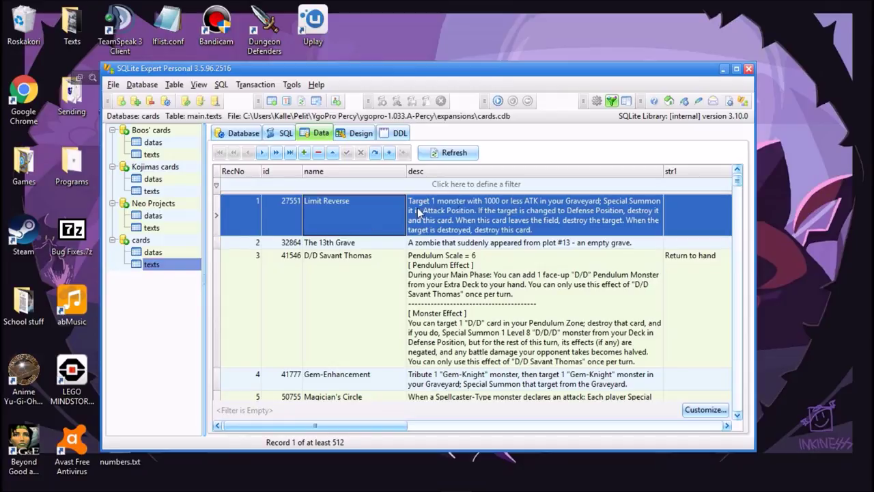
pyautogui.moveTo(738, 185)
pyautogui.mouseDown()
pyautogui.moveTo(740, 376)
pyautogui.moveTo(738, 179)
pyautogui.mouseUp()
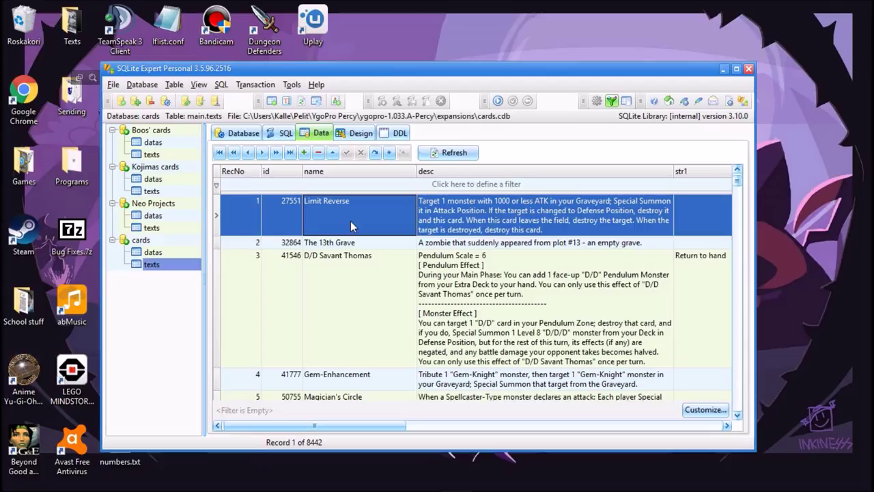
pyautogui.hotkey('ctrl', 'a')
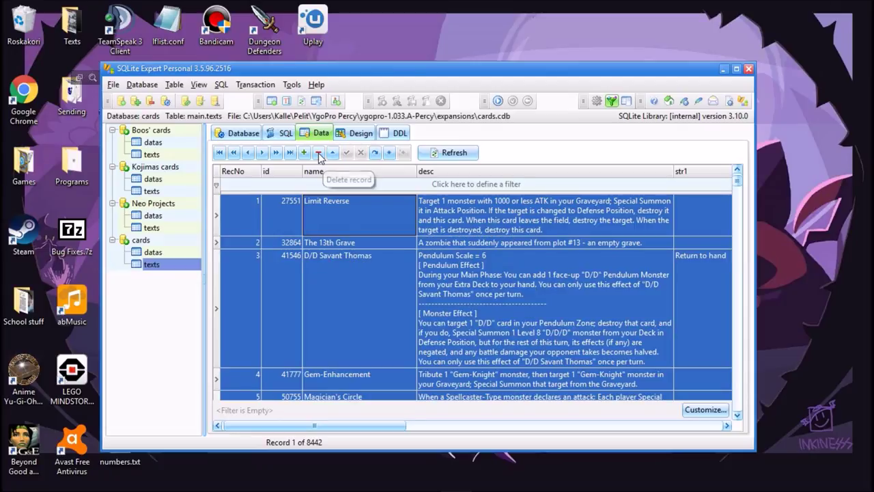
pyautogui.click(318, 153)
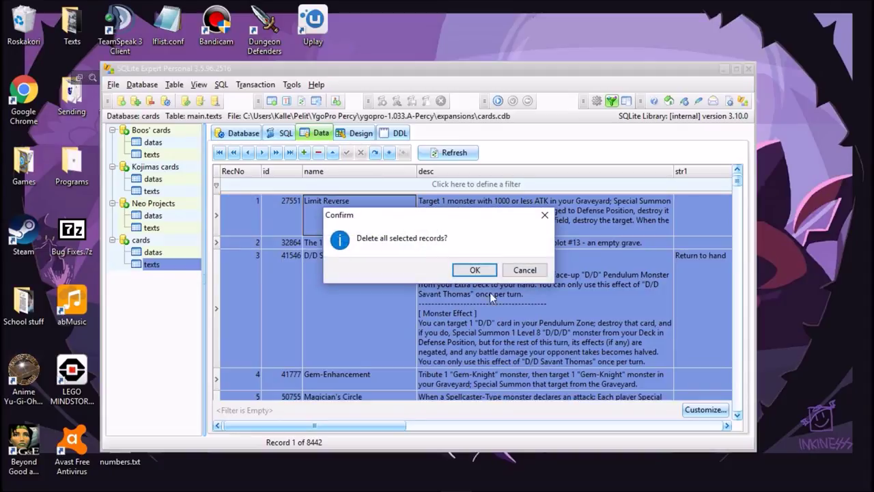
pyautogui.click(528, 271)
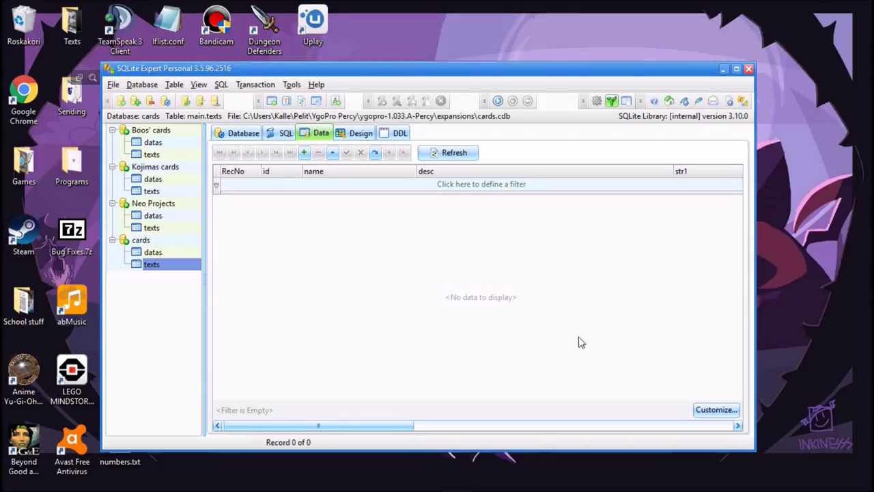
# Delete all records from the datas table of the cards database.
pyautogui.click(154, 254)
pyautogui.click(358, 278)
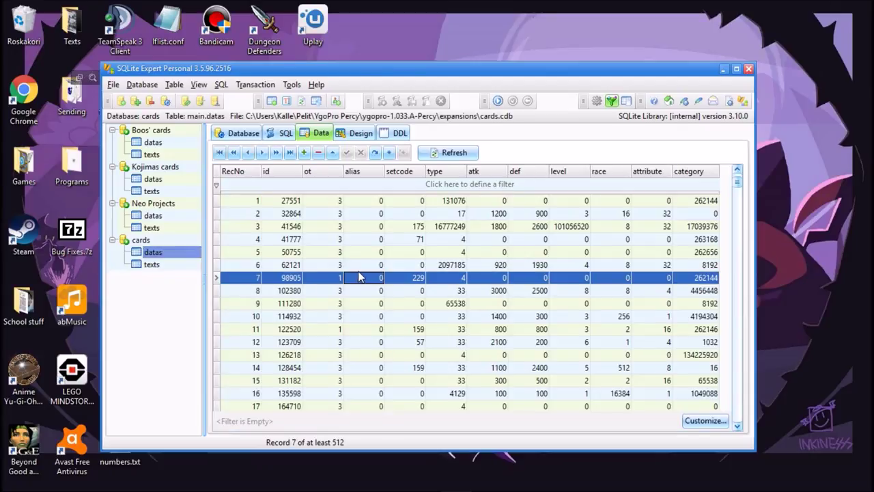
pyautogui.hotkey('ctrl', 'a')
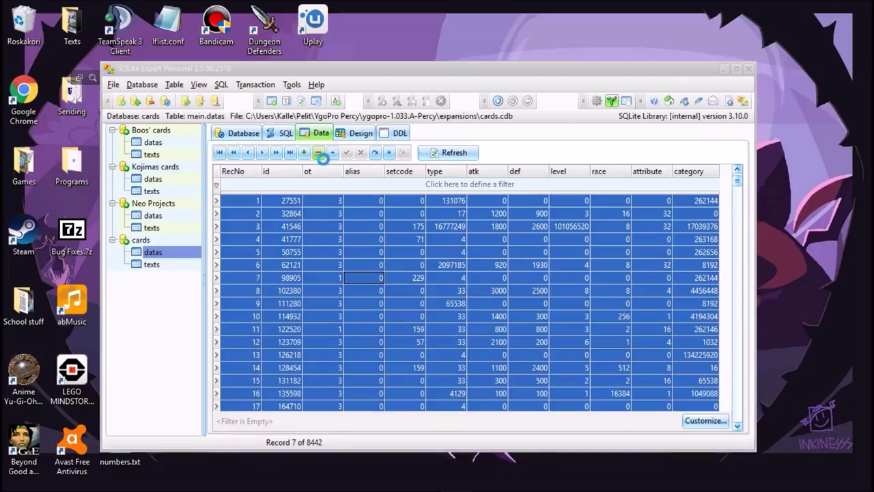
pyautogui.click(319, 154)
pyautogui.click(482, 271)
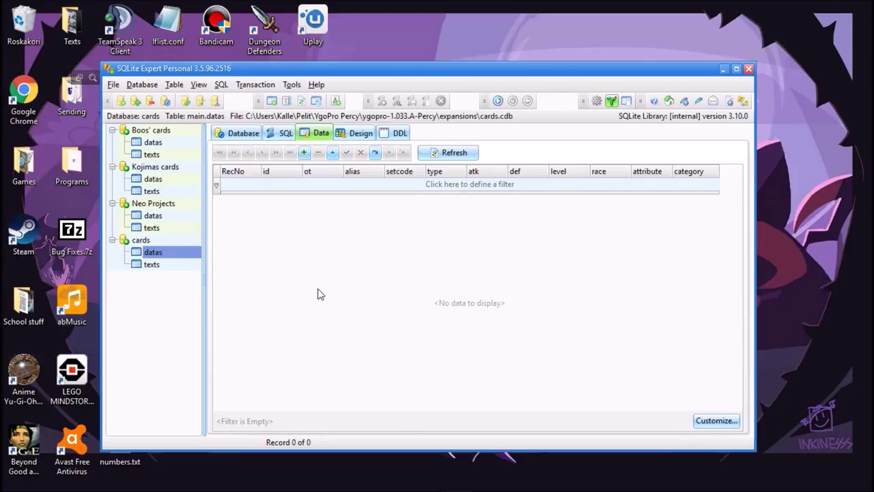
# Check the contents and columns of the texts and datas tables in the cards database.
pyautogui.click(158, 264)
pyautogui.click(153, 252)
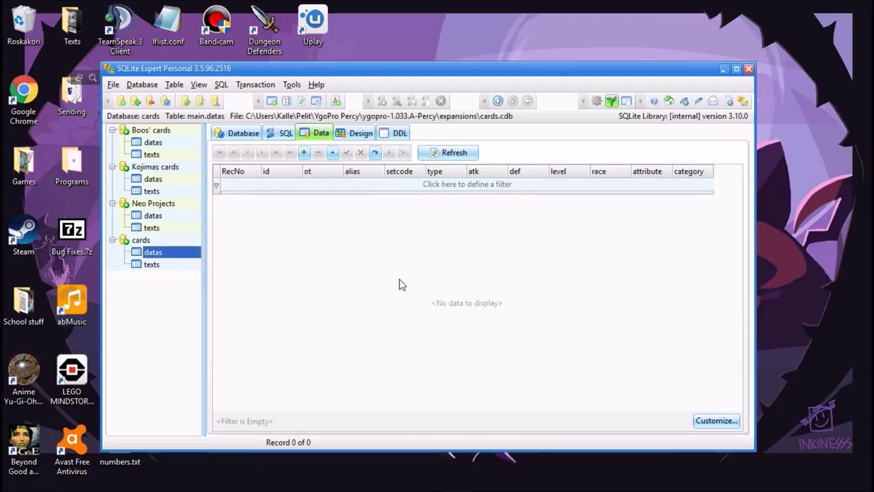
pyautogui.click(171, 265)
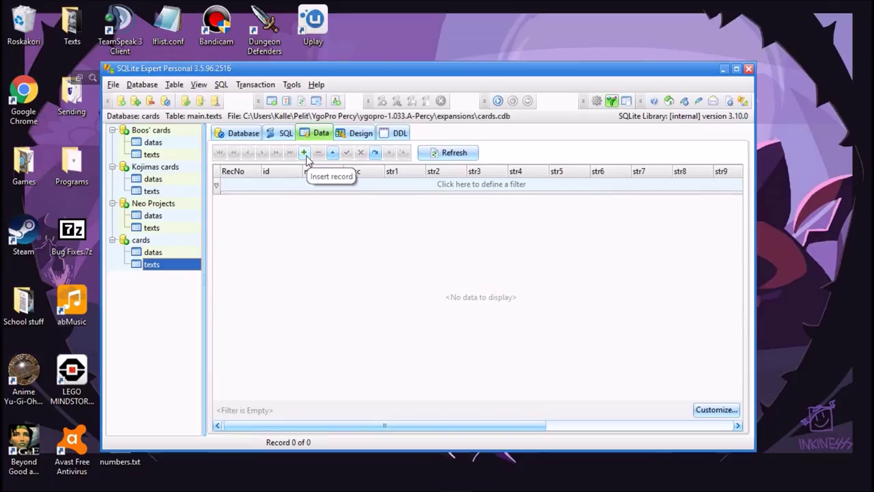
# Close SQLite Expert and rename cards.cdb in the expansions folder to MyCustomCards.cdb.
pyautogui.click(748, 69)
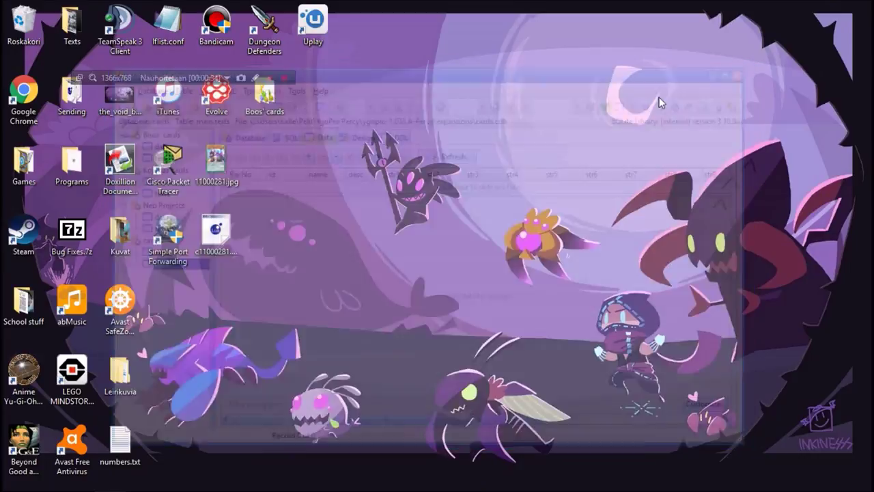
pyautogui.click(110, 481)
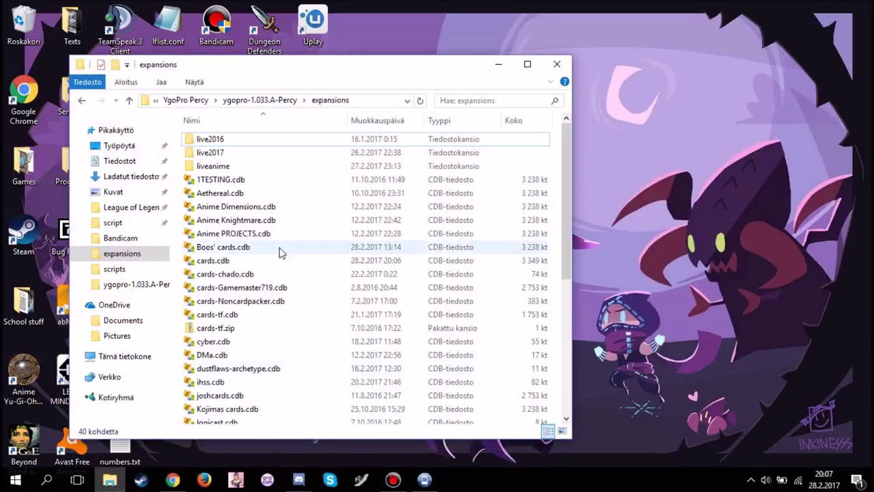
pyautogui.click(211, 265)
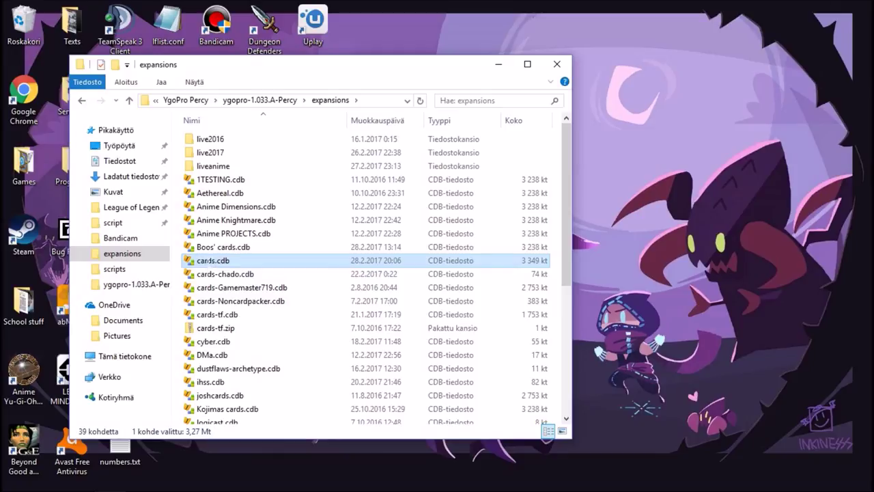
pyautogui.click(210, 264)
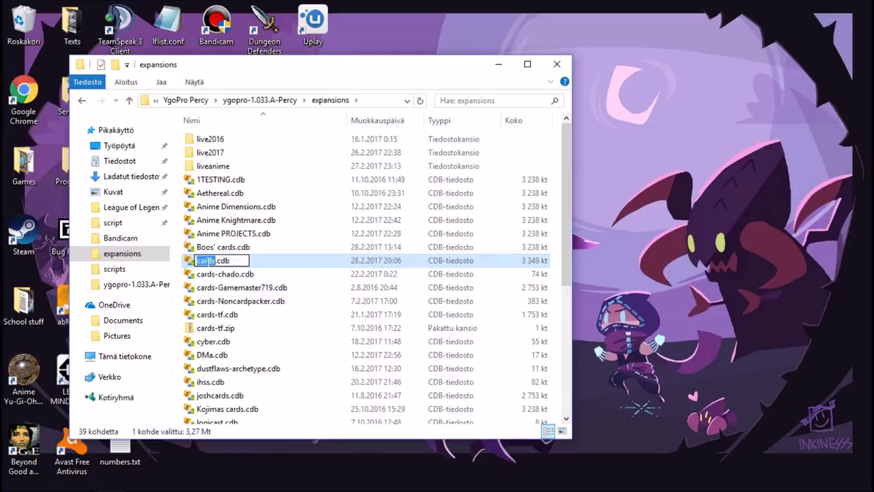
pyautogui.write('My custom cards')
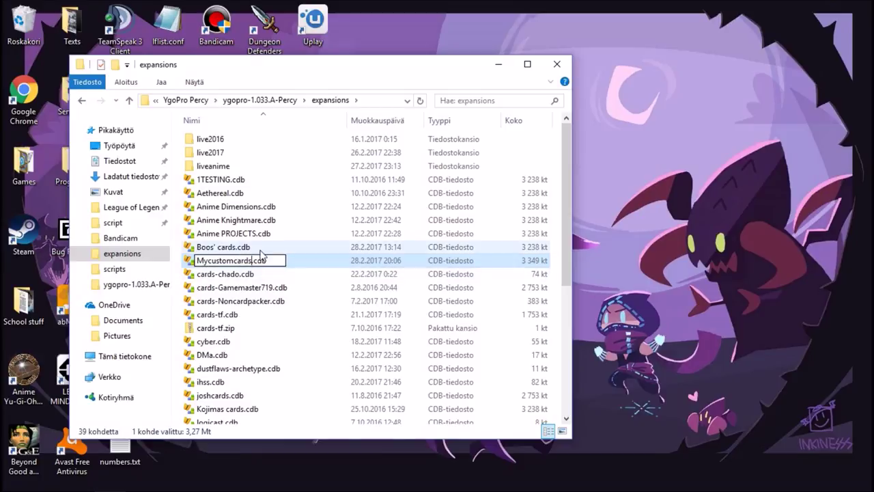
pyautogui.write('C')
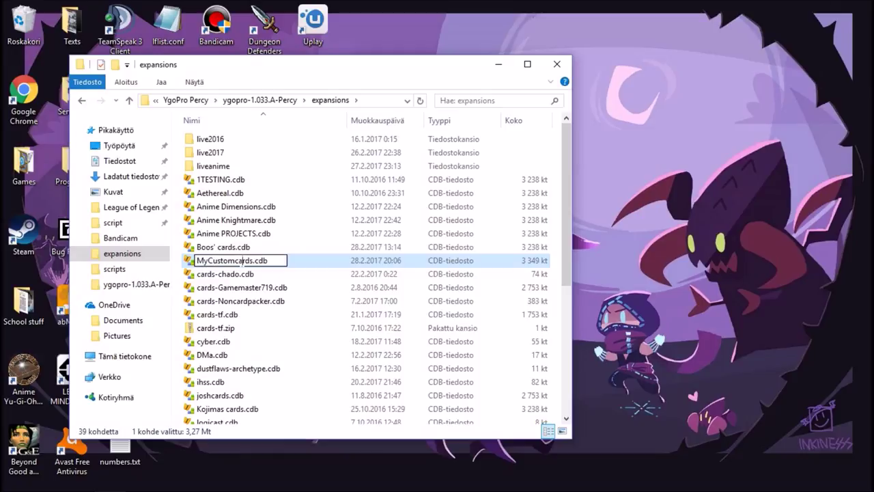
pyautogui.hotkey('shift', 'Left')
pyautogui.write('C')
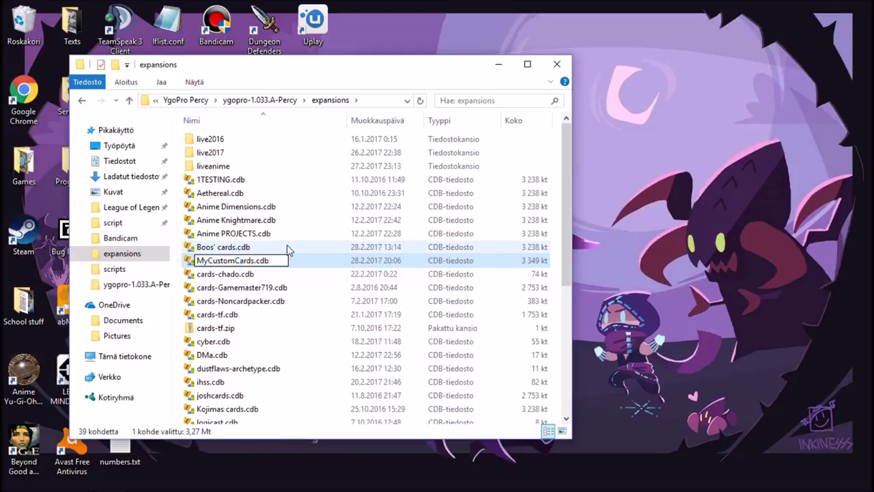
pyautogui.click(287, 246)
# Open MyCustomCards.cdb in SQLite Expert and close the old cards database there.
pyautogui.scroll(-6, 266, 338)
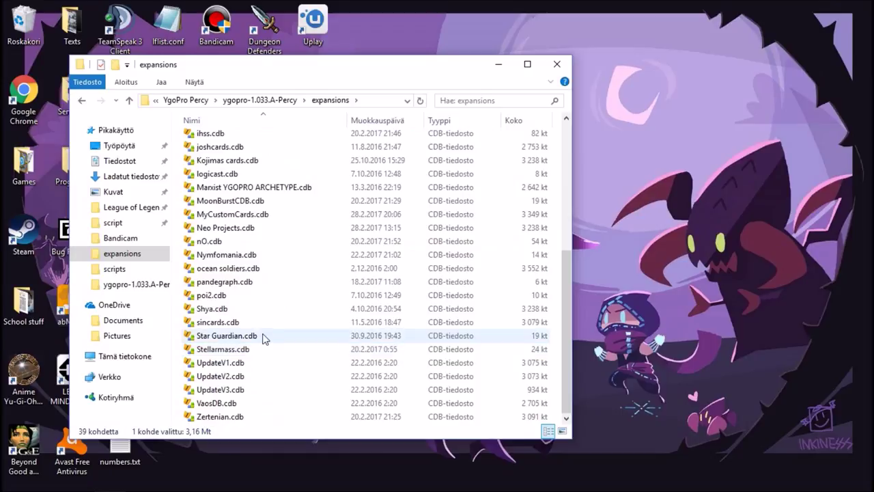
pyautogui.click(241, 218)
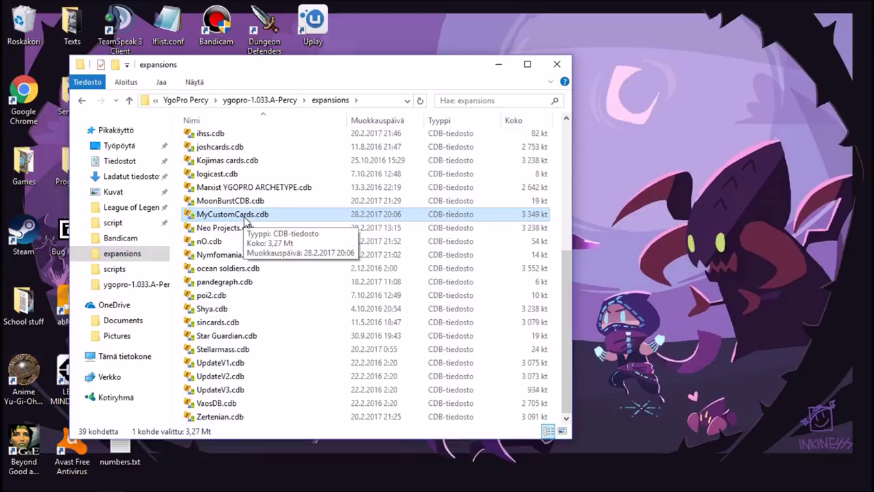
pyautogui.doubleClick(245, 216)
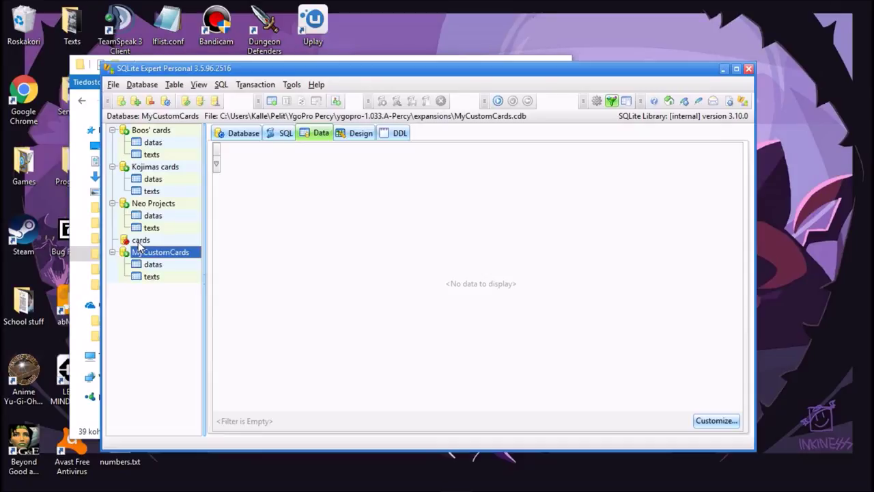
pyautogui.click(141, 241)
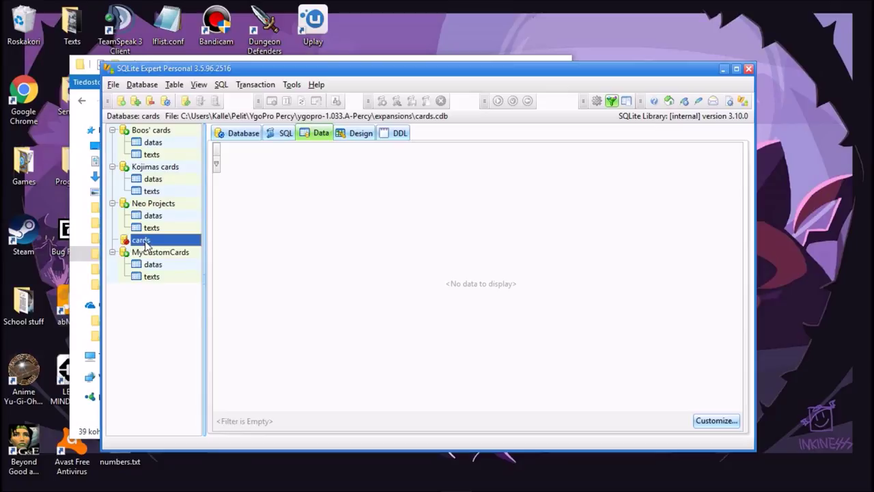
pyautogui.rightClick(141, 241)
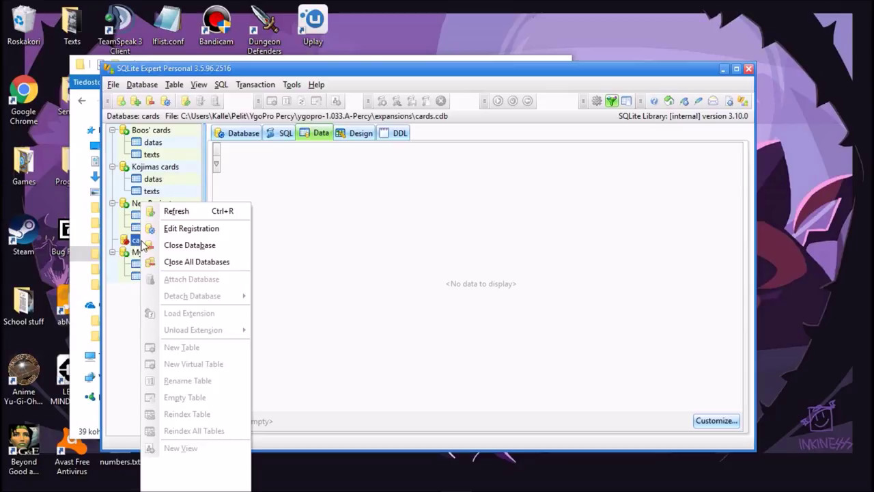
pyautogui.click(164, 247)
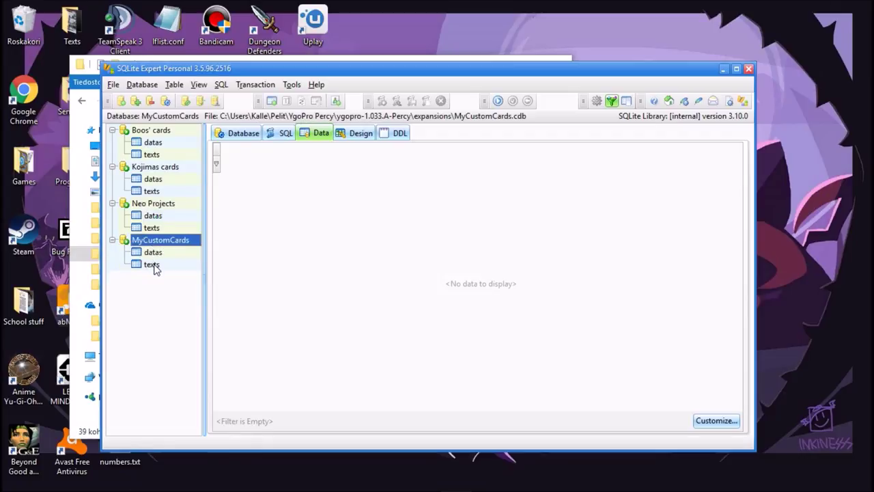
# Insert a new record in the texts table of MyCustomCards and open it in the Record Editor.
pyautogui.click(153, 266)
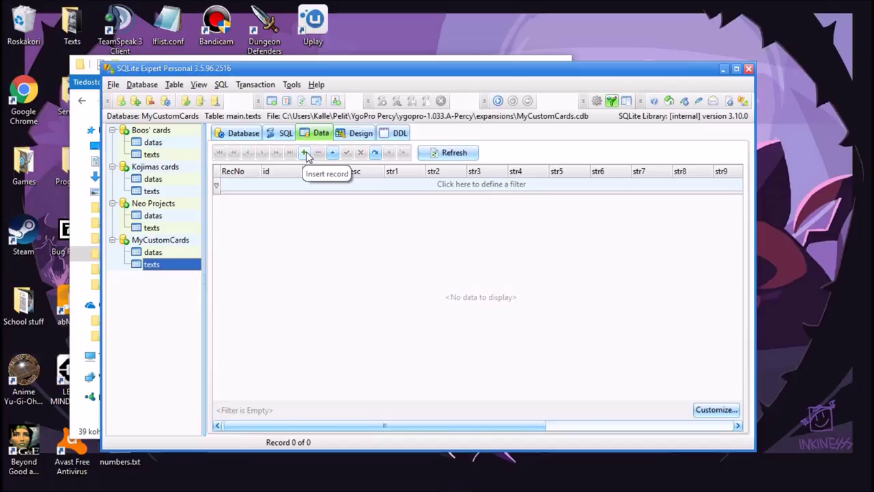
pyautogui.click(305, 153)
pyautogui.click(292, 205)
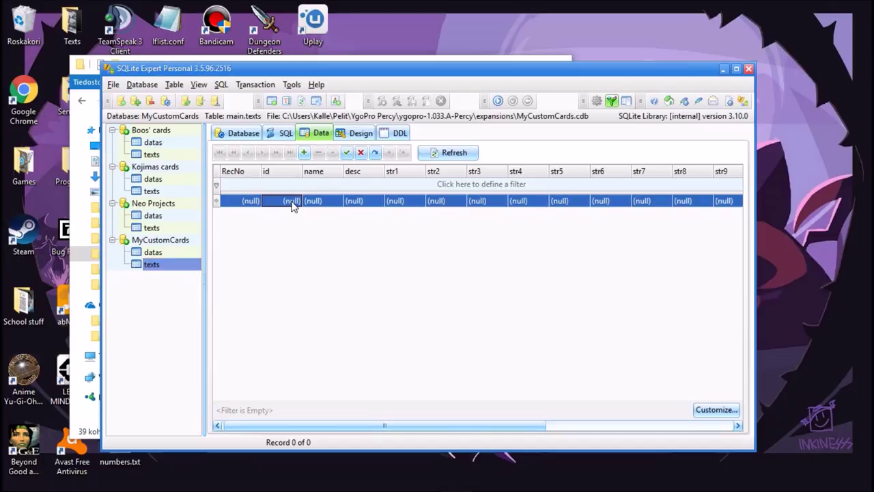
pyautogui.doubleClick(292, 205)
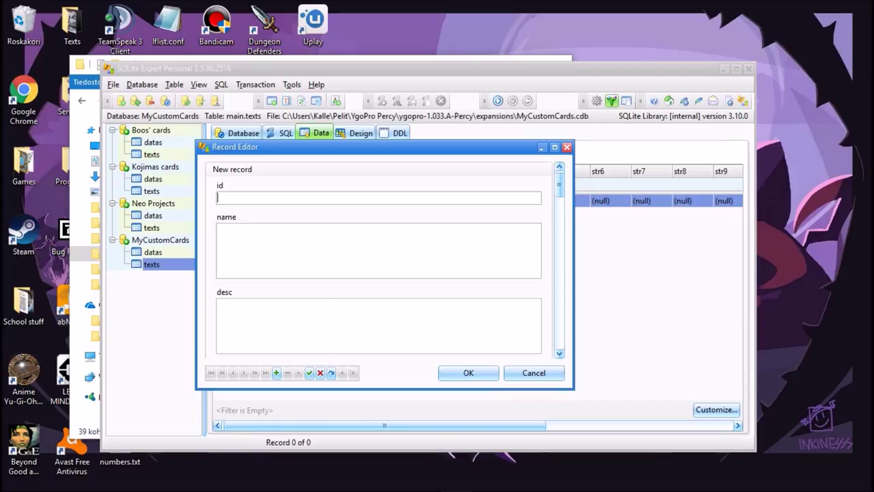
# Switch to YGOPro, open Deck Edit and search the cards for ID 12345678.
pyautogui.click(362, 480)
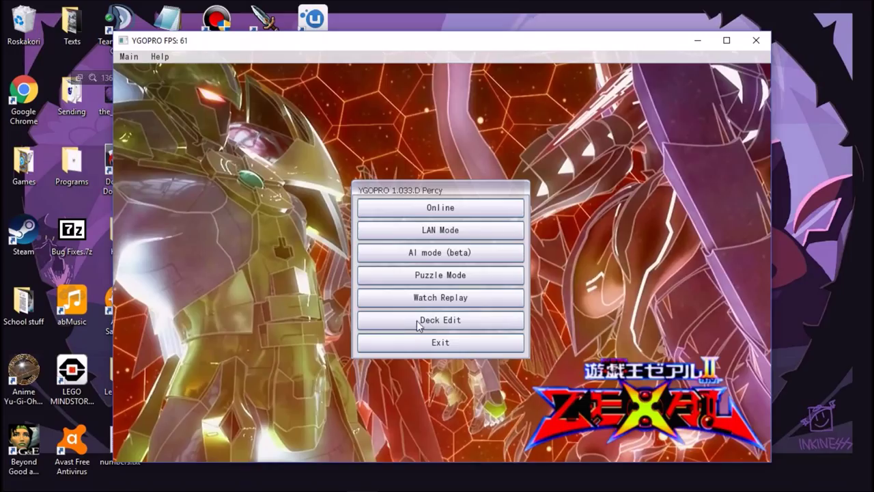
pyautogui.click(393, 317)
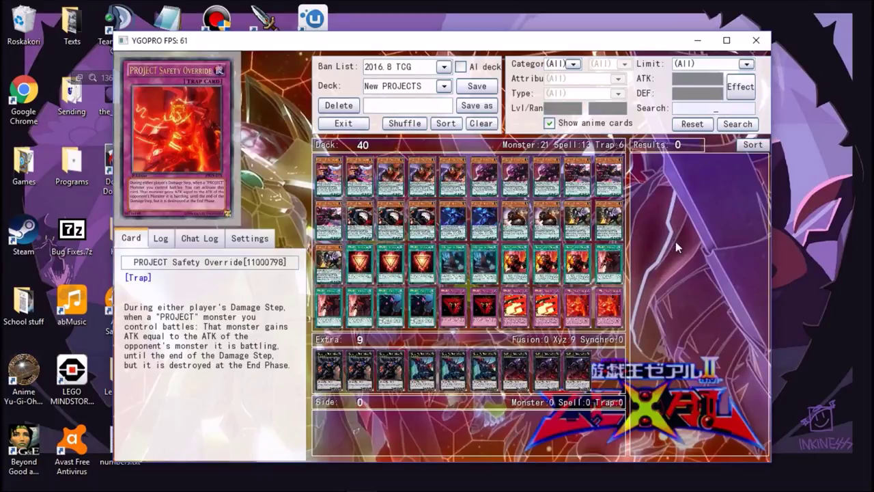
pyautogui.write('12345678')
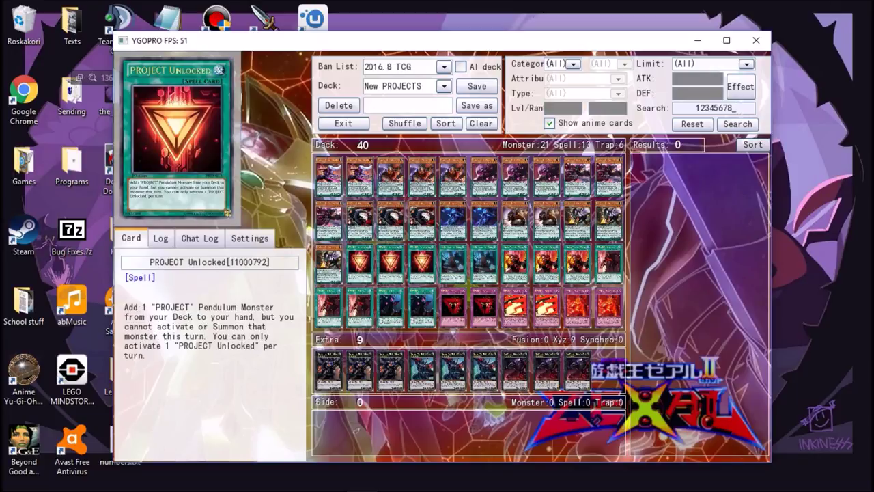
pyautogui.hotkey('ctrl', 'a')
pyautogui.press('End')
pyautogui.moveTo(734, 108); pyautogui.dragTo(676, 101)
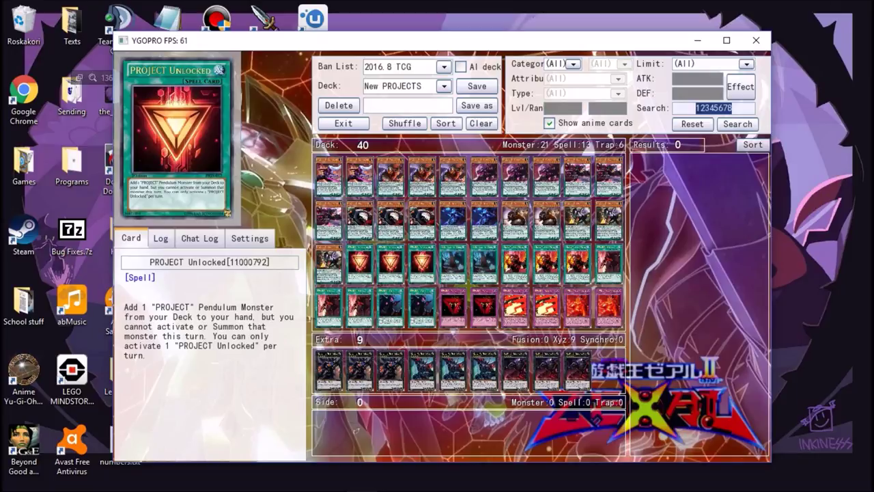
pyautogui.press('Return')
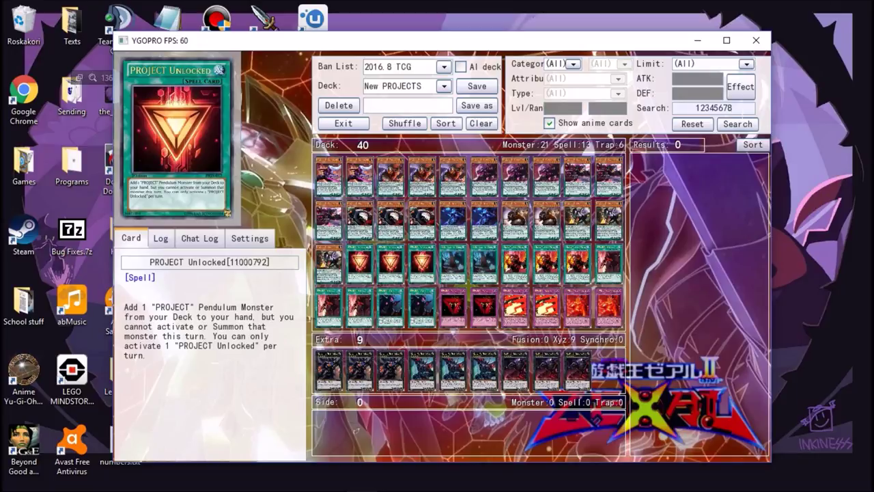
# Search the YGOPro cards for ID 123456789 and inspect the card that uses it.
pyautogui.write('9')
pyautogui.press('Return')
pyautogui.moveTo(694, 192)
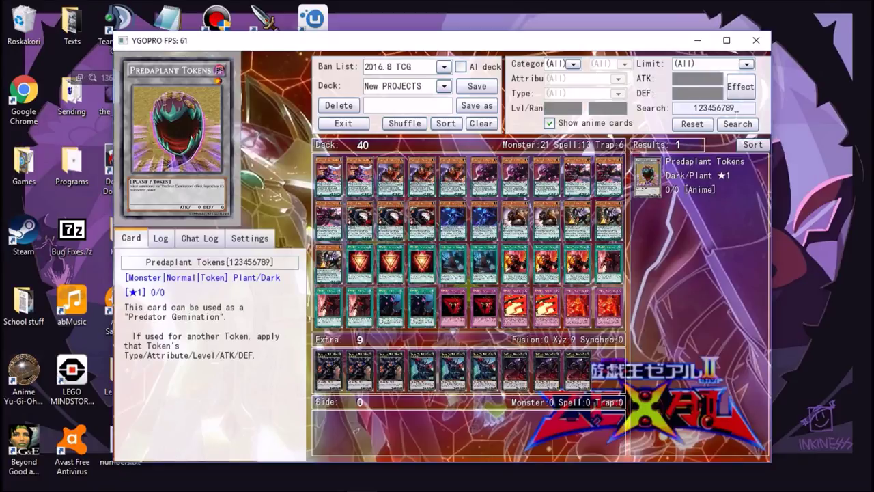
pyautogui.moveTo(738, 108); pyautogui.dragTo(649, 101)
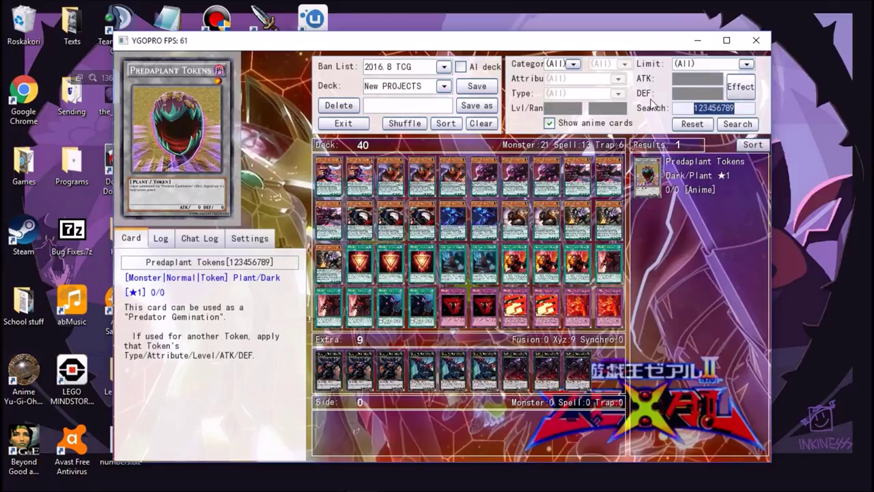
# Return to the new texts record in SQLite Expert and set its id to 12345678 and name to Link.
pyautogui.hotkey('alt', 'Tab')
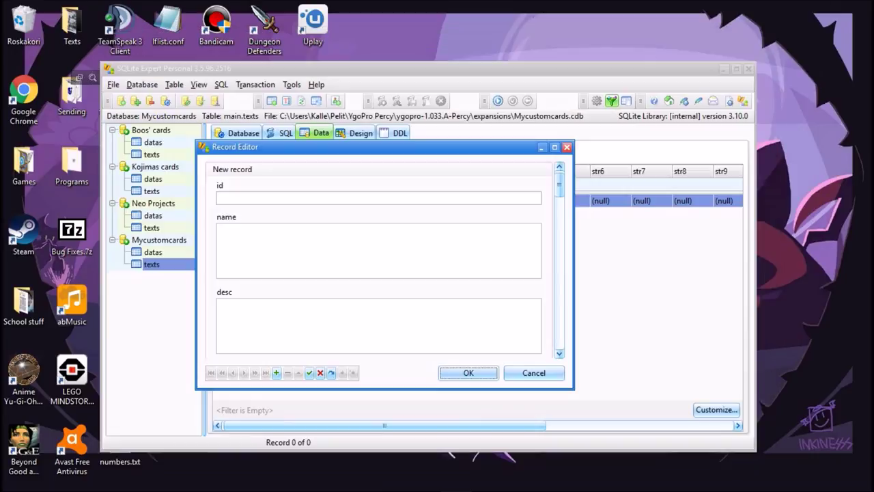
pyautogui.click(217, 197)
pyautogui.write('123')
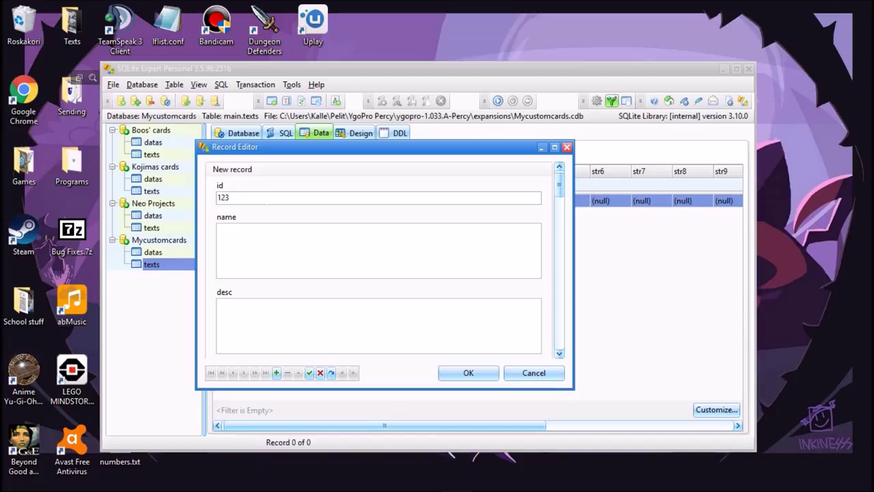
pyautogui.write('45678')
pyautogui.press('Tab')
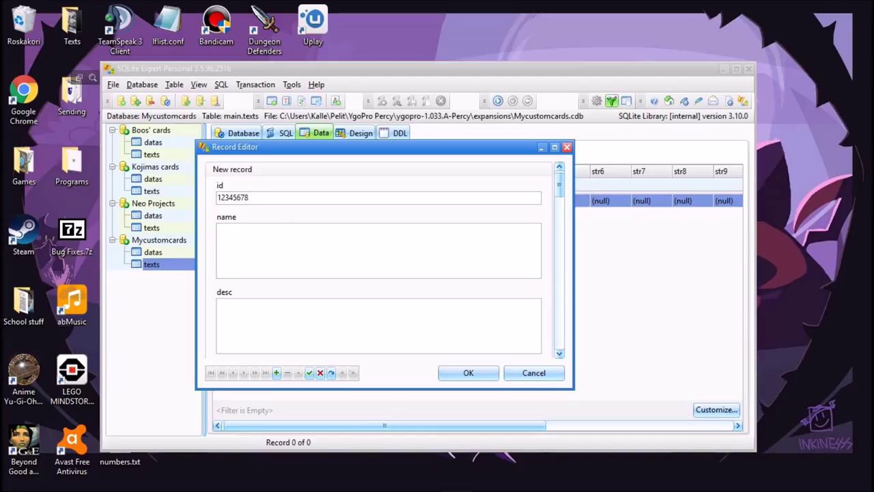
pyautogui.write('Link')
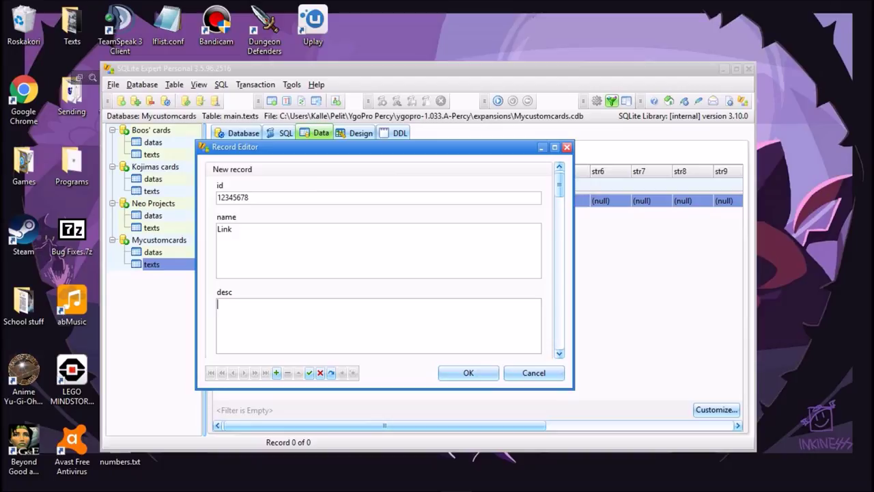
# Set the record's desc to "This card cannot be destroyed by battle. This card gains 200 ATK for each Warrior-Type monster in your Graveyard.".
pyautogui.click(225, 304)
pyautogui.write('This cardcan')
pyautogui.press('BackSpace')
pyautogui.press('BackSpace')
pyautogui.press('BackSpace')
pyautogui.write('cannot be destr')
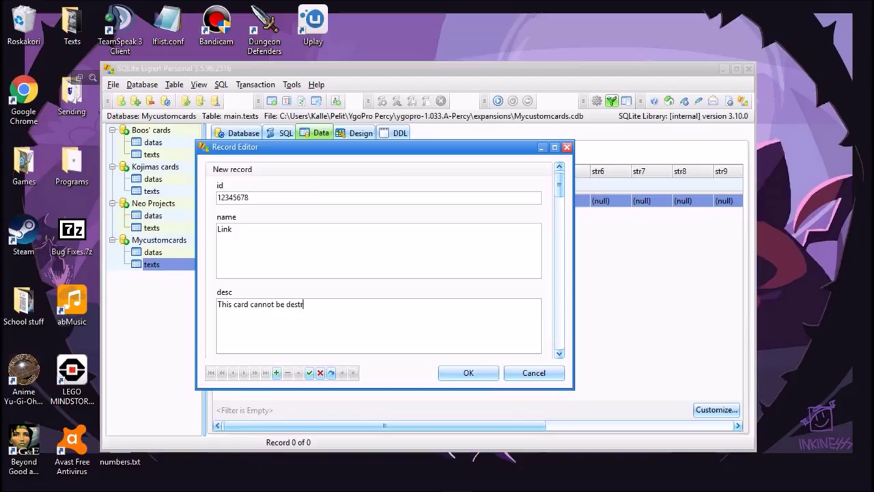
pyautogui.write('oyed by battle. This card ')
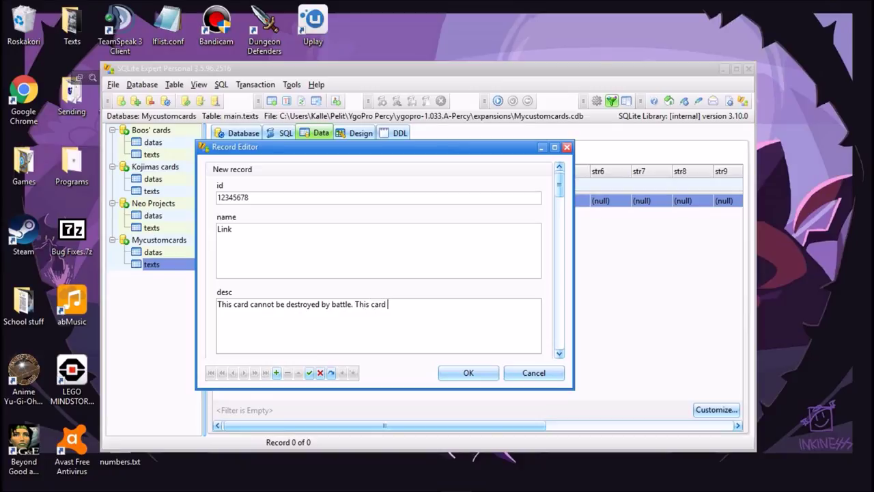
pyautogui.write('gains 200 ATK for each')
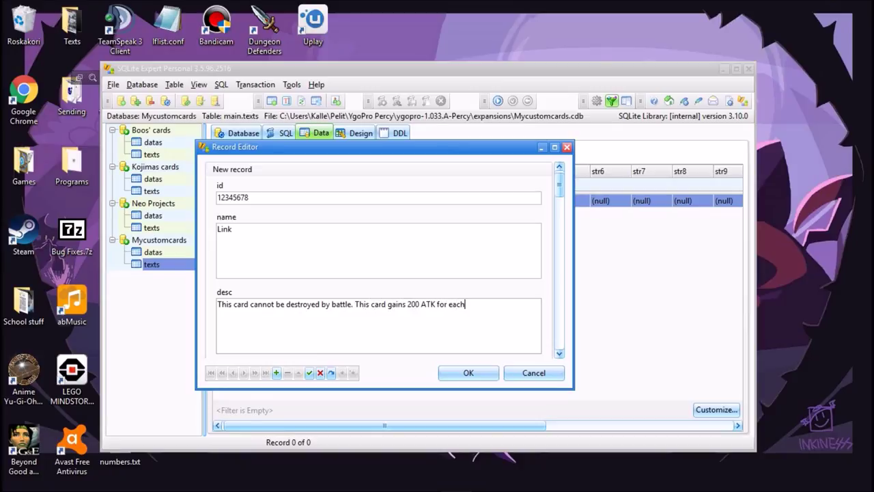
pyautogui.write(' Warrior-Type monster i')
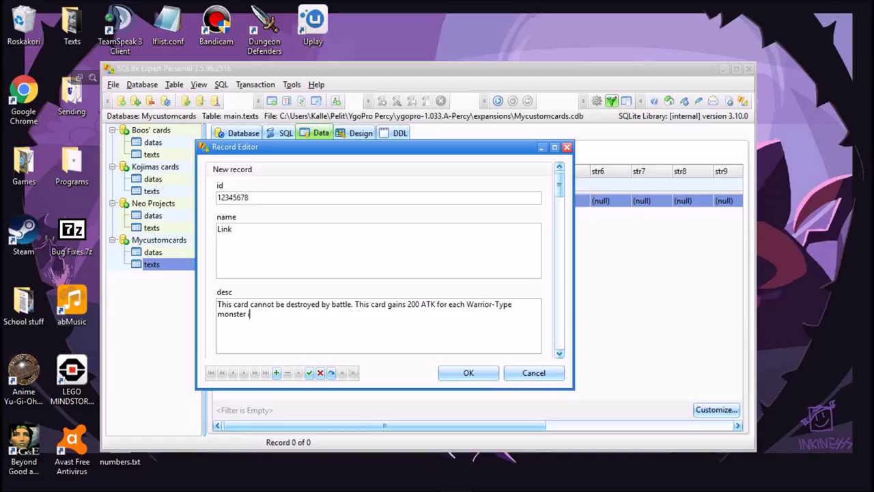
pyautogui.write('n your Graveyard.')
# Replace the null values of the str1 to str16 fields in the Link texts record with empty text.
pyautogui.moveTo(559, 184); pyautogui.dragTo(557, 341)
pyautogui.click(218, 304)
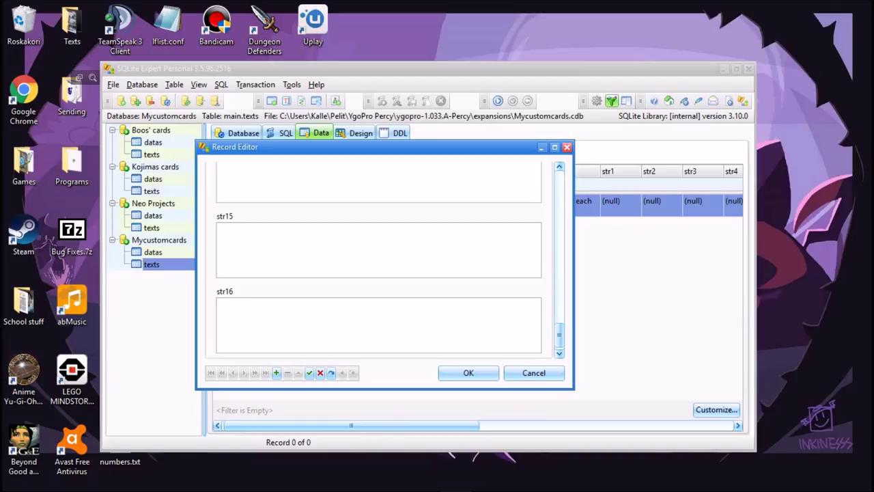
pyautogui.hotkey('shift', 'Tab')
pyautogui.hotkey('shift', 'Tab')
pyautogui.hotkey('shift', 'Tab')
pyautogui.hotkey('shift', 'Tab')
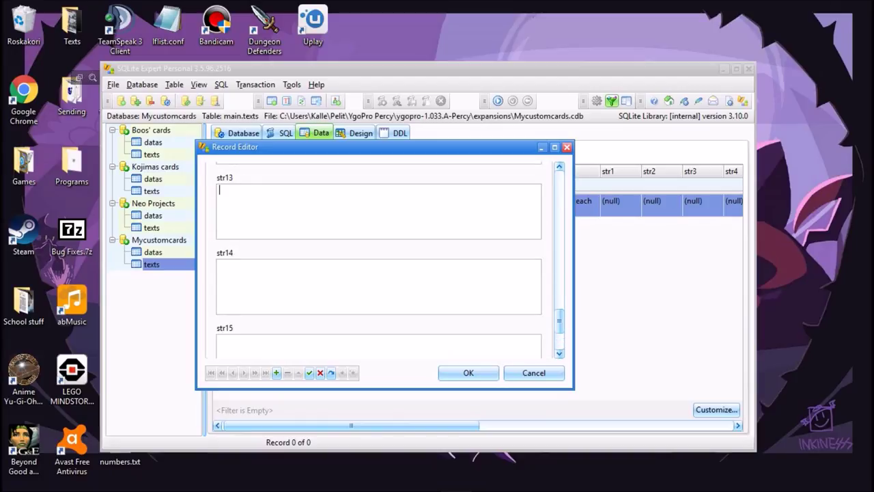
pyautogui.hotkey('shift', 'Tab')
pyautogui.hotkey('shift', 'Tab')
pyautogui.hotkey('shift', 'Tab')
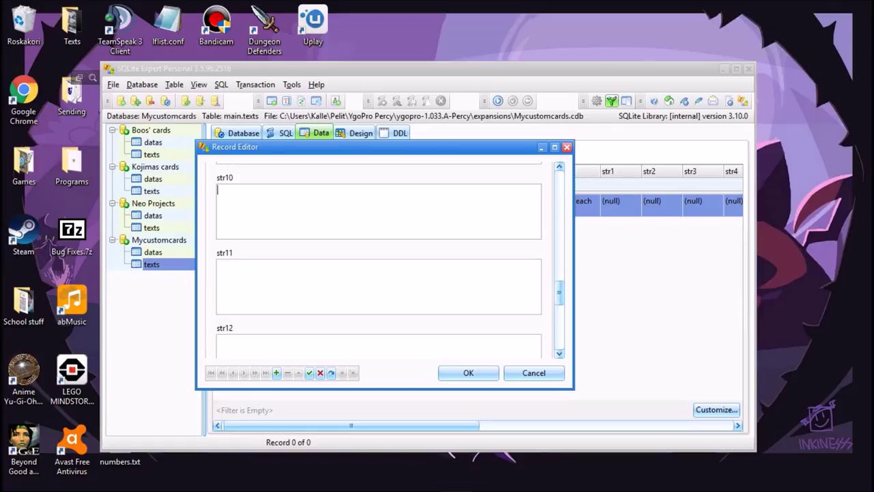
pyautogui.hotkey('shift', 'Tab')
pyautogui.hotkey('shift', 'Tab')
pyautogui.hotkey('shift', 'Tab')
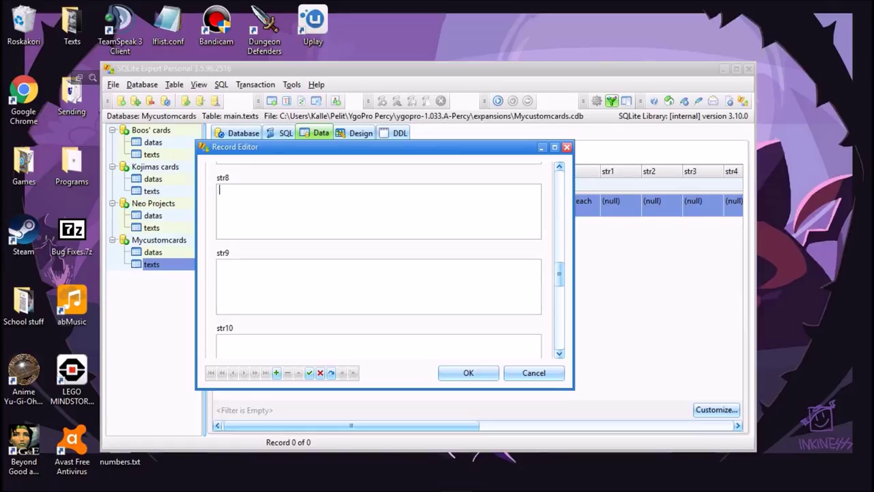
pyautogui.hotkey('shift', 'Tab')
pyautogui.hotkey('shift', 'Tab')
pyautogui.hotkey('shift', 'Tab')
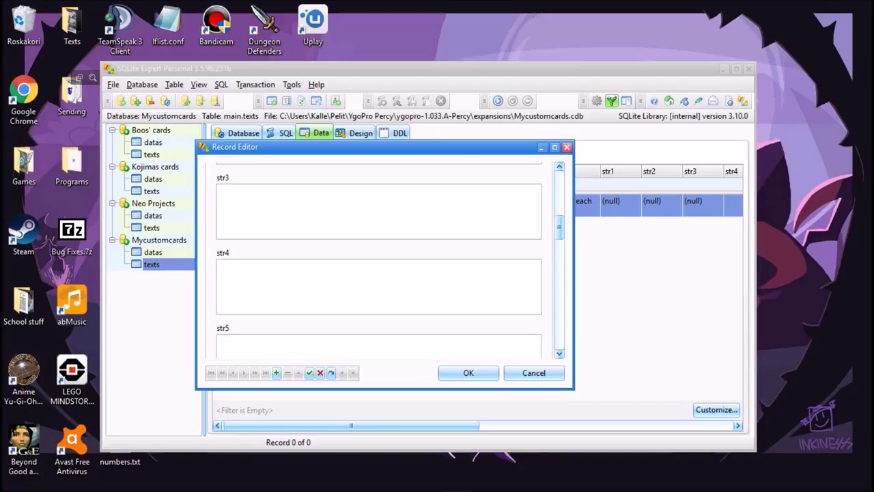
pyautogui.hotkey('shift', 'Tab')
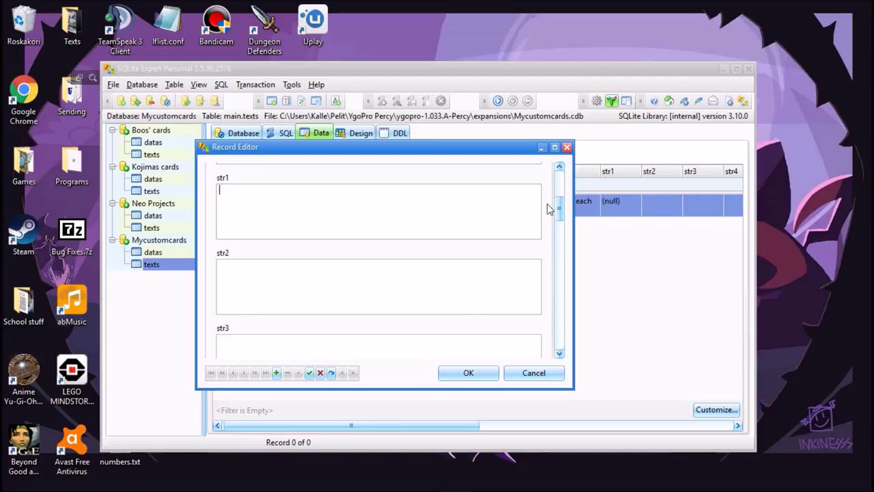
pyautogui.hotkey('shift', 'Tab')
pyautogui.hotkey('shift', 'Tab')
pyautogui.hotkey('shift', 'Tab')
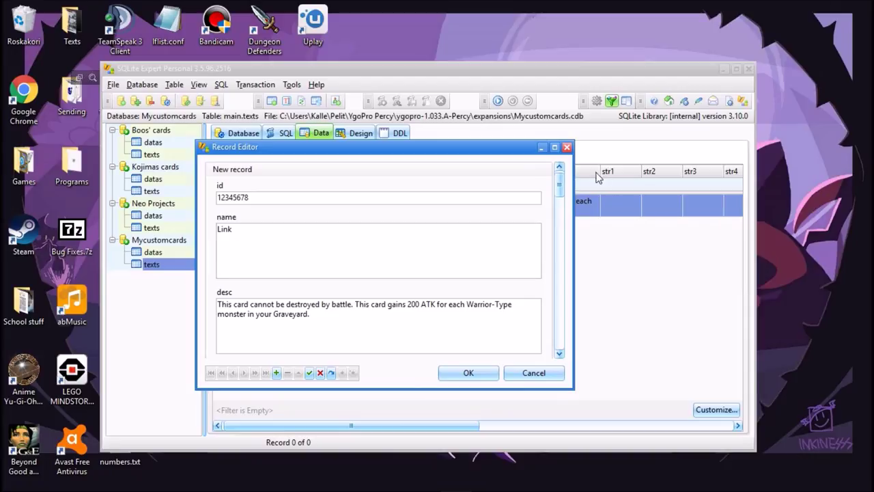
# Check the texts record's fields and save the record.
pyautogui.moveTo(560, 189); pyautogui.dragTo(569, 244)
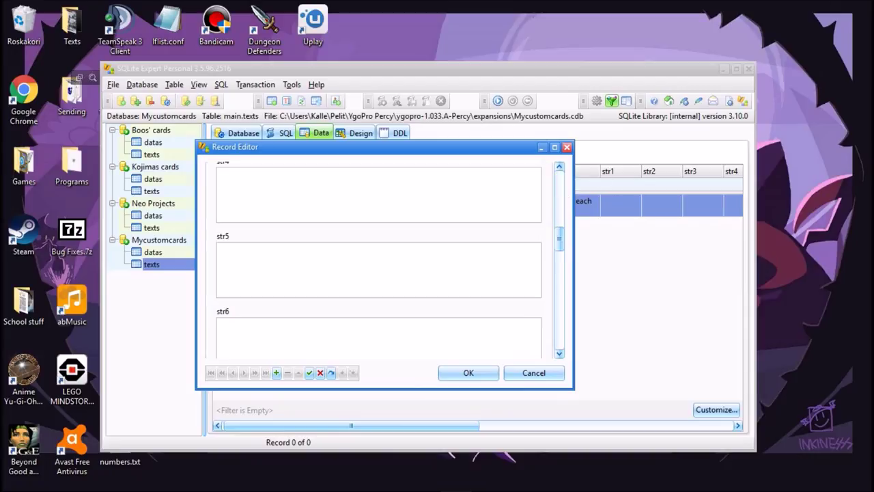
pyautogui.scroll(5, 478, 342)
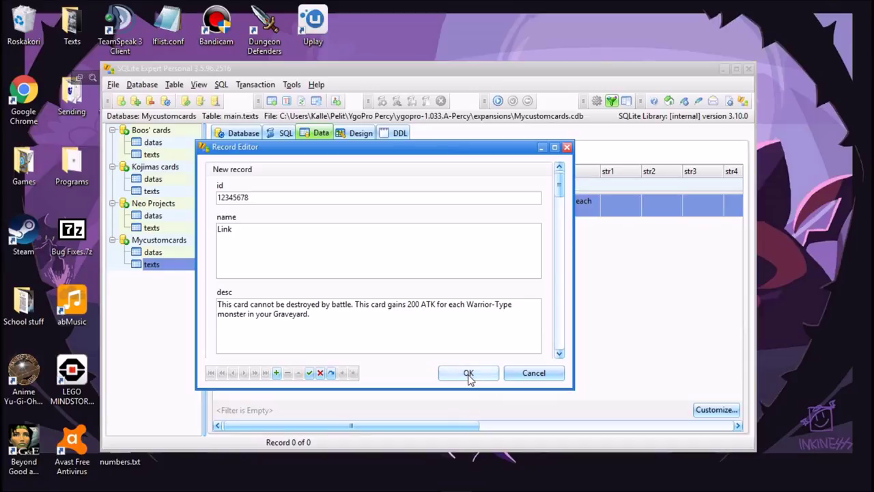
pyautogui.click(464, 372)
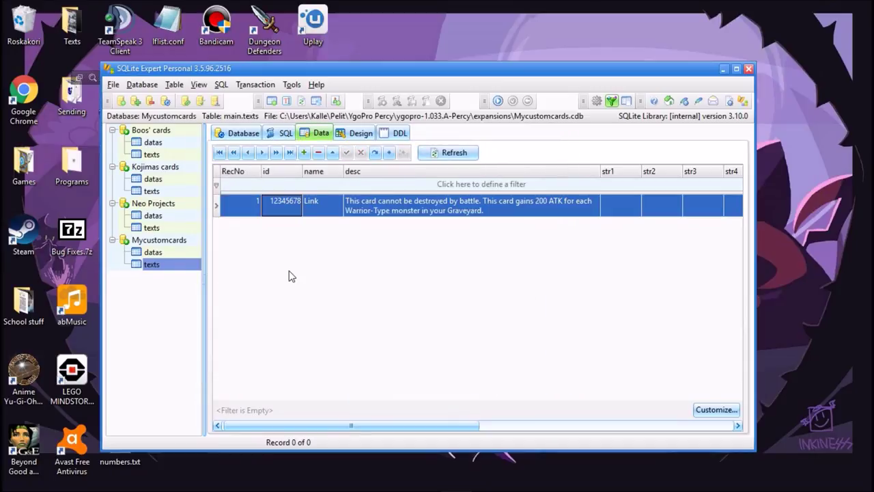
# Add a record to the Mycustomcards datas table with id 12345678, ot 3, alias 0 and setcode 0.
pyautogui.click(154, 254)
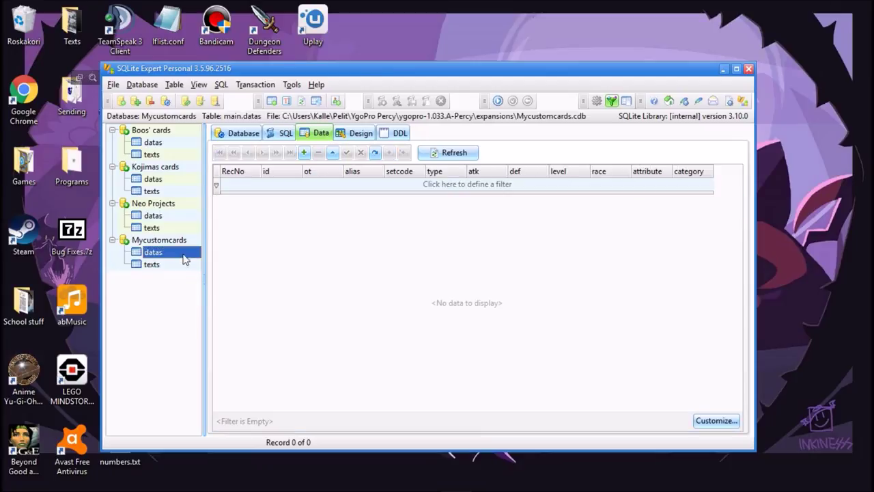
pyautogui.click(304, 153)
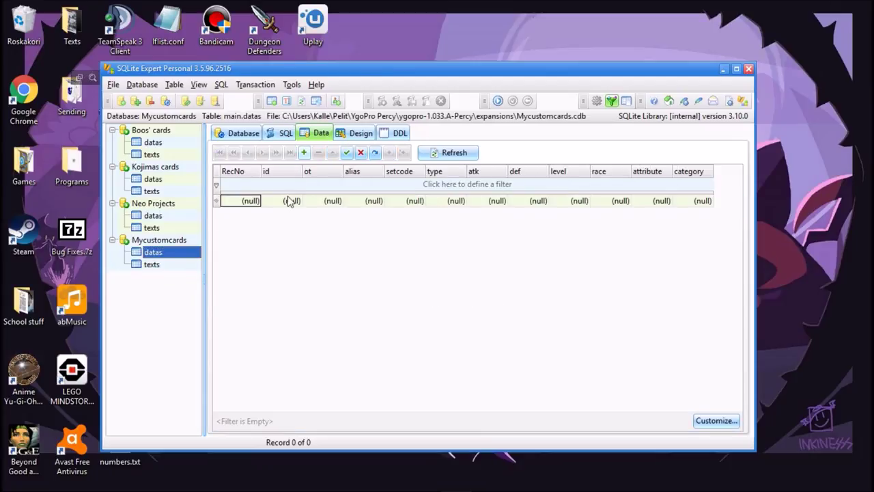
pyautogui.doubleClick(286, 205)
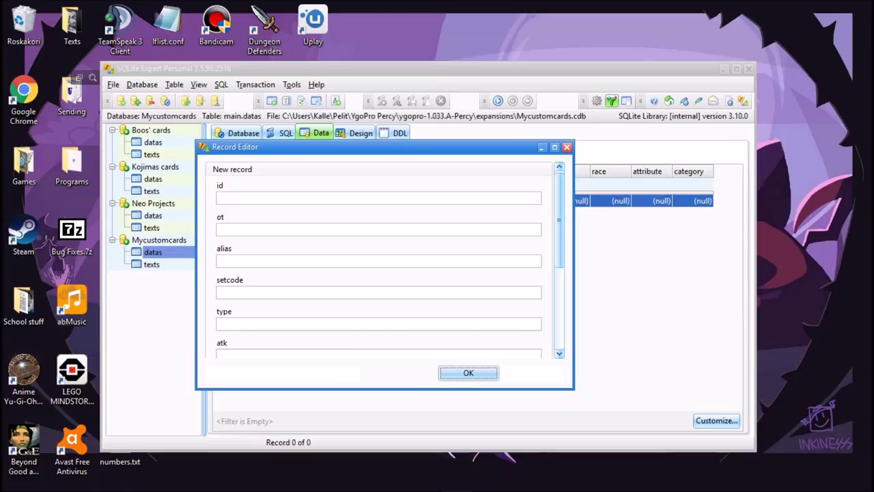
pyautogui.write('1')
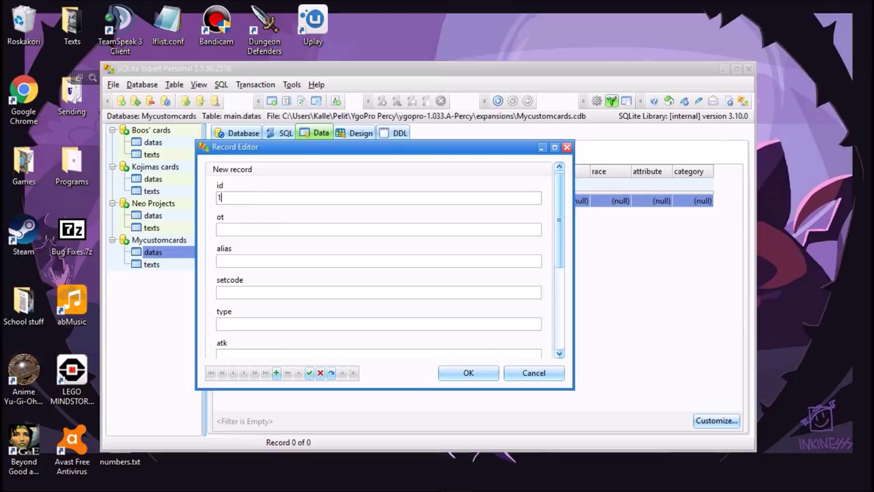
pyautogui.write('2345678')
pyautogui.click(219, 229)
pyautogui.write('3')
pyautogui.write('0')
# Look up the code for an Effect Monster in the Type list of the rp.ucoz.de forum page in Chrome.
pyautogui.click(232, 324)
pyautogui.scroll(-3, 266, 307)
pyautogui.scroll(3, 256, 328)
pyautogui.moveTo(559, 213); pyautogui.dragTo(559, 241)
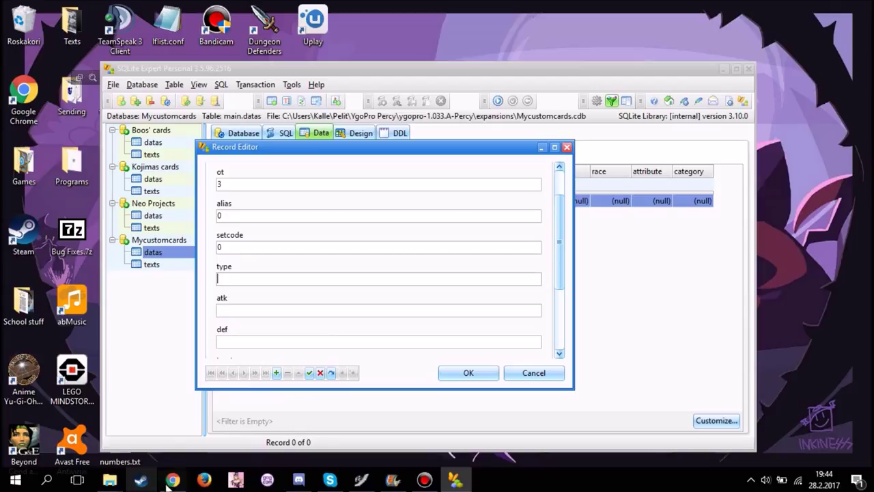
pyautogui.click(171, 481)
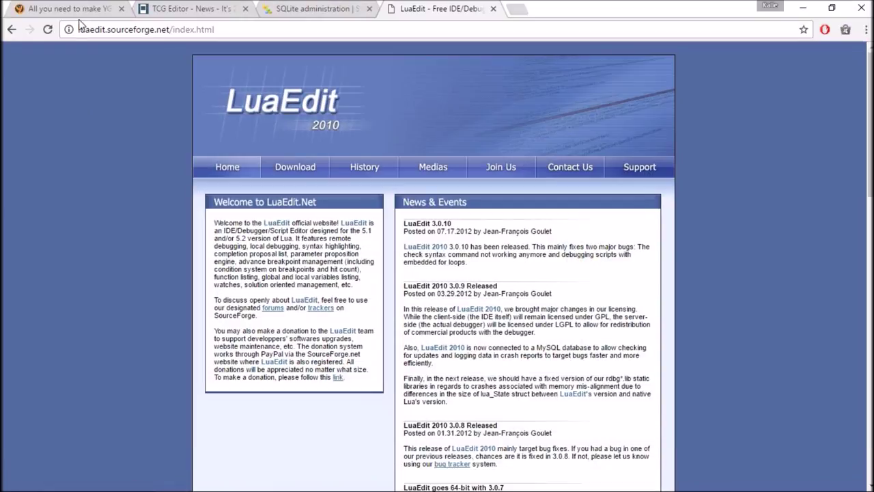
pyautogui.click(75, 9)
pyautogui.scroll(5, 287, 205)
pyautogui.scroll(5, 287, 236)
pyautogui.scroll(-1, 279, 258)
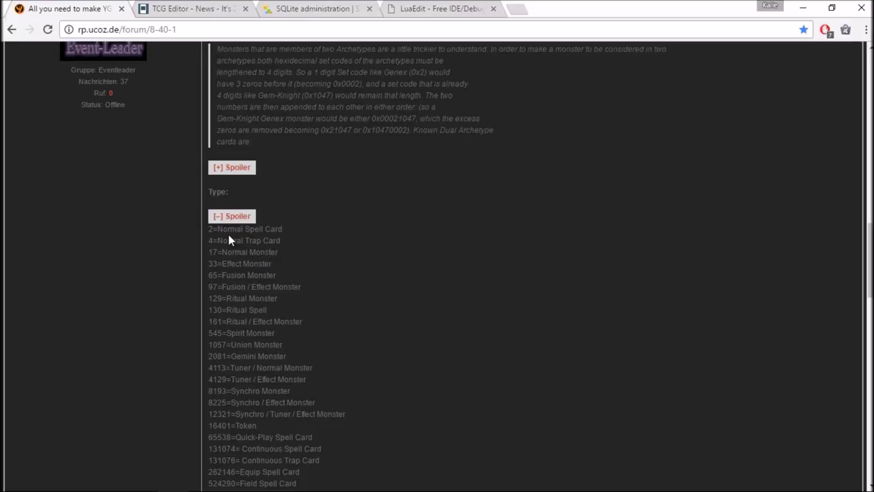
pyautogui.scroll(-1, 228, 239)
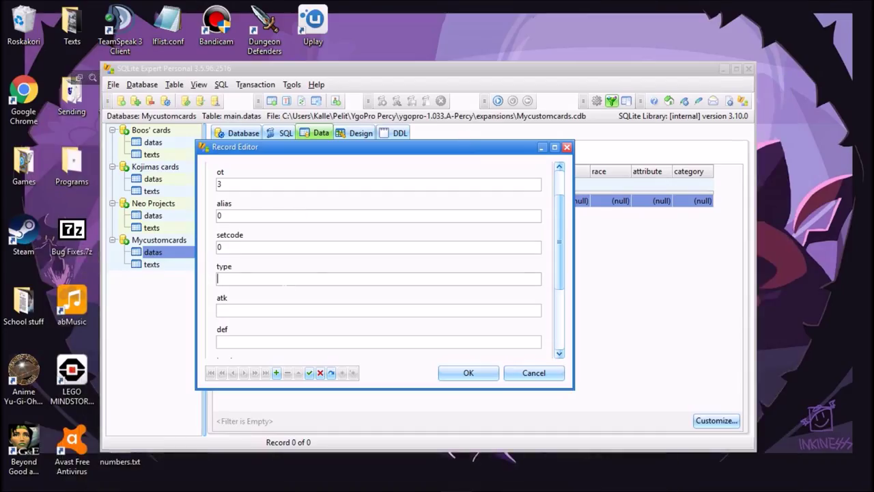
# Return to the datas record and set type to 33, atk to 1700, def to 1400 and level to 4.
pyautogui.write('33')
pyautogui.press('Tab')
pyautogui.write('17001400')
pyautogui.press('Tab')
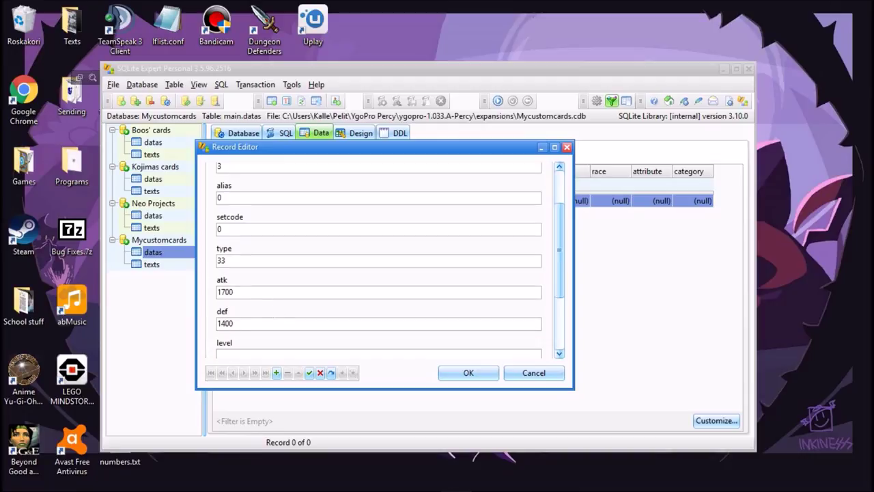
pyautogui.write('4')
pyautogui.press('Tab')
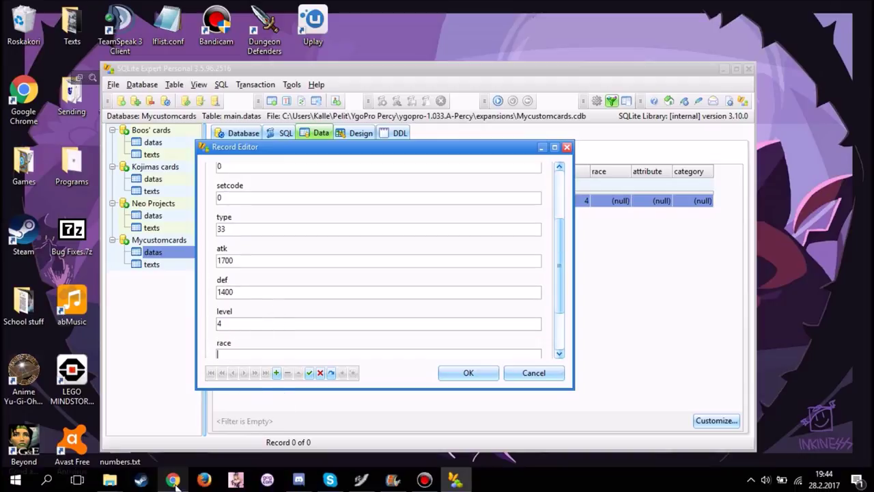
# Look up the Warrior code in the forum page's Race list and set the datas record's race to 1.
pyautogui.click(173, 480)
pyautogui.scroll(-3, 208, 297)
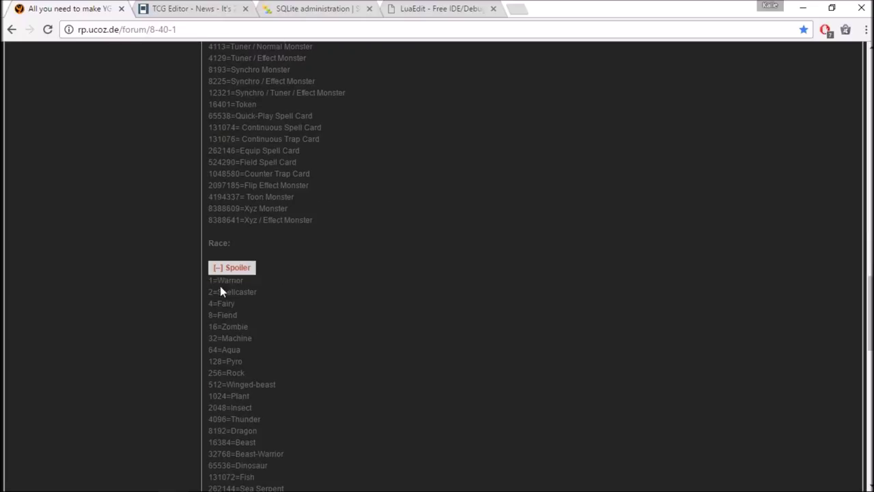
pyautogui.click(803, 9)
pyautogui.write('1')
pyautogui.press('Tab')
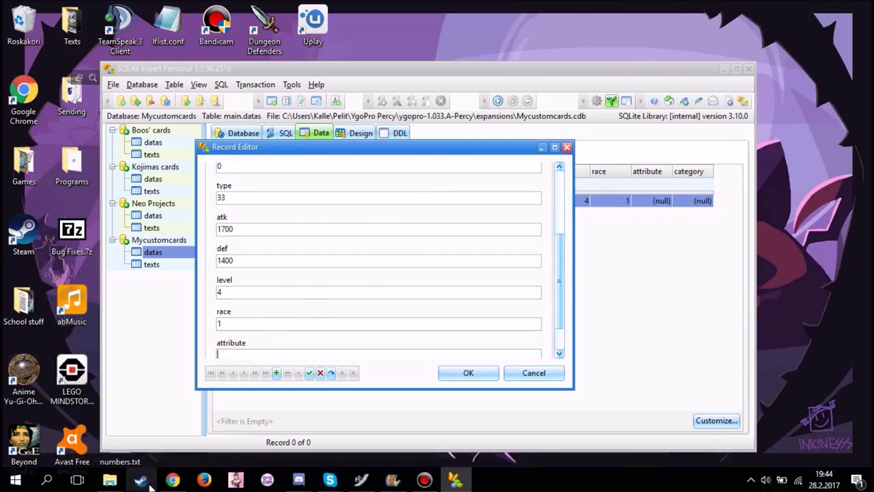
# Look up the WIND code in the forum page's Attribute list and set the datas record's attribute to 8.
pyautogui.click(173, 480)
pyautogui.scroll(-4, 199, 291)
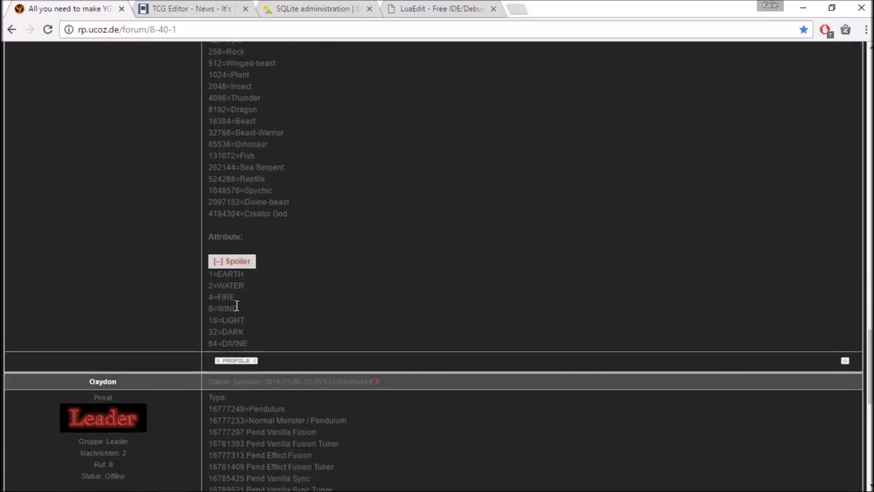
pyautogui.click(804, 8)
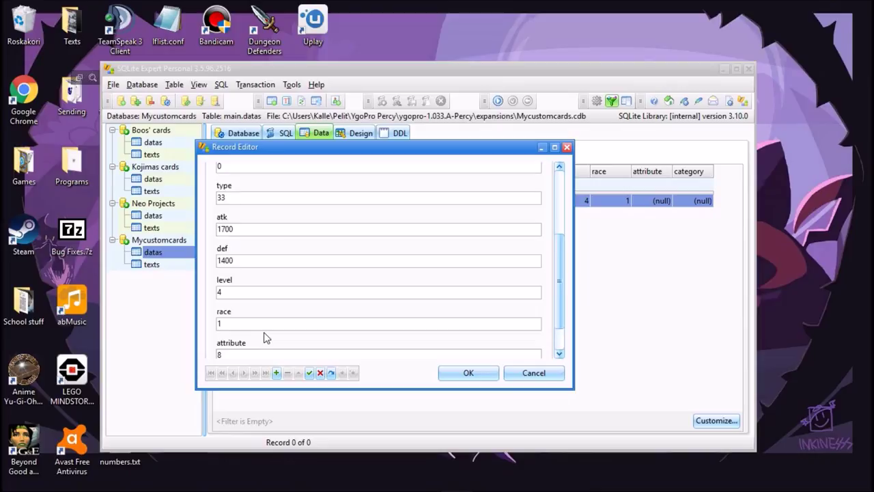
pyautogui.press('Tab')
# Switch to YGOPro and examine the effect categories offered by the deck editor's card search filter.
pyautogui.moveTo(361, 488)
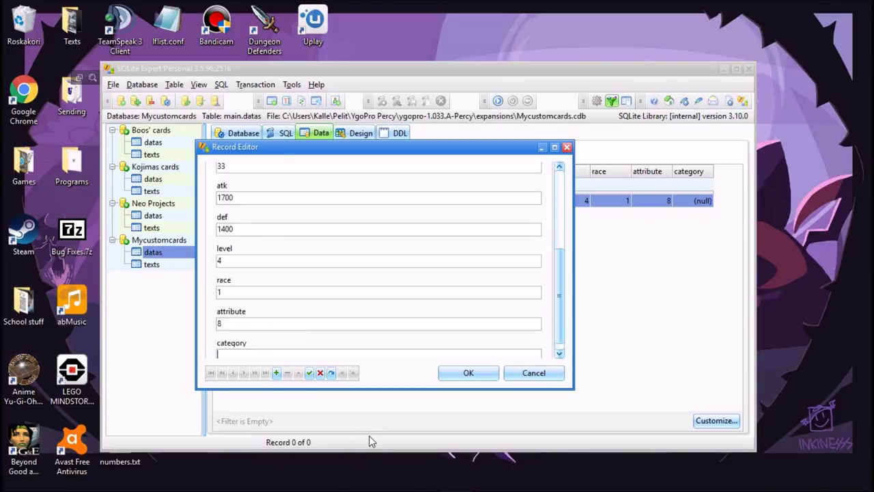
pyautogui.click(351, 482)
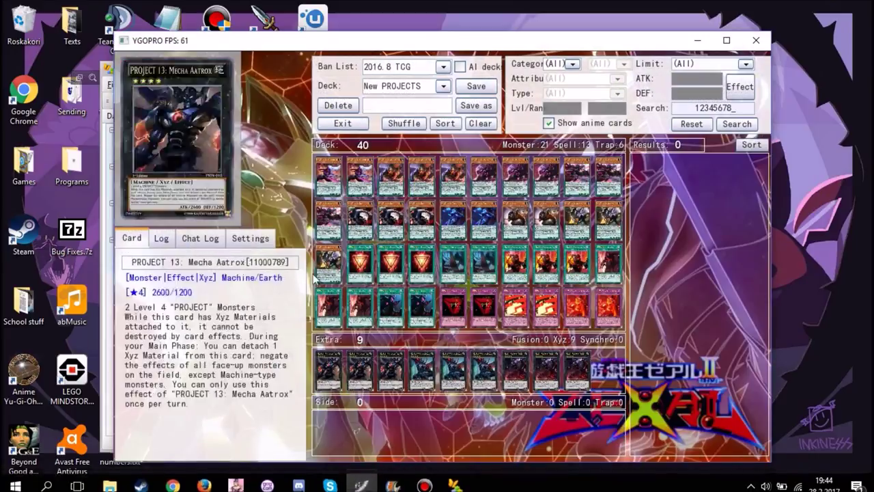
pyautogui.moveTo(749, 107); pyautogui.dragTo(661, 112)
pyautogui.click(739, 87)
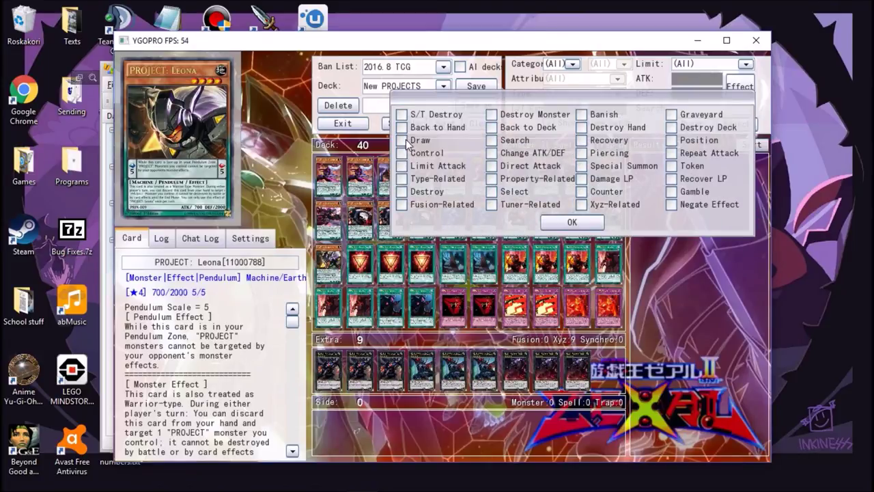
pyautogui.click(403, 141)
pyautogui.click(491, 141)
pyautogui.click(581, 128)
pyautogui.click(490, 140)
pyautogui.click(403, 142)
pyautogui.click(581, 128)
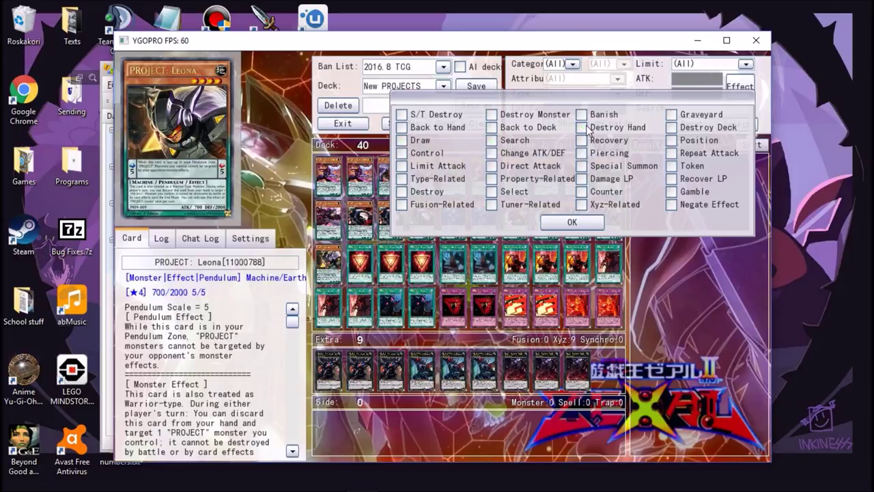
pyautogui.click(573, 222)
pyautogui.write('ljahfo')
pyautogui.press('BackSpace')
pyautogui.press('BackSpace')
pyautogui.press('BackSpace')
pyautogui.press('BackSpace')
pyautogui.press('BackSpace')
pyautogui.press('BackSpace')
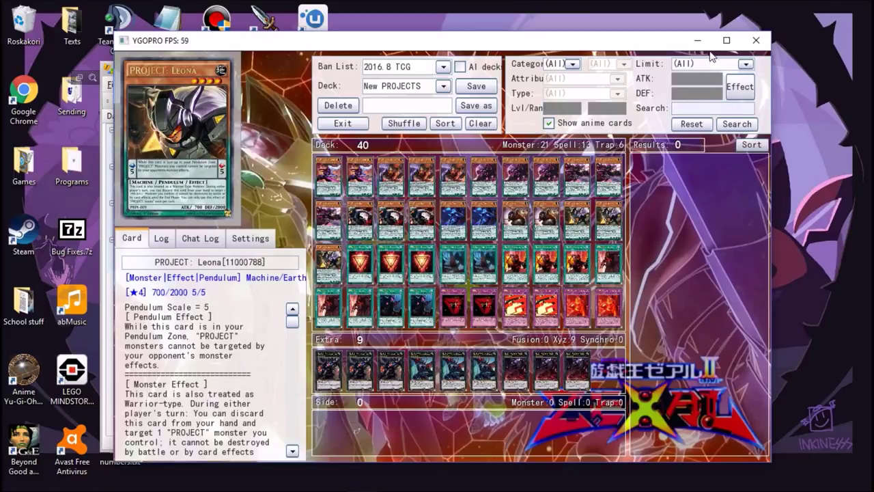
# Close YGOPro, set the datas record's category to 0 and save the record.
pyautogui.click(755, 44)
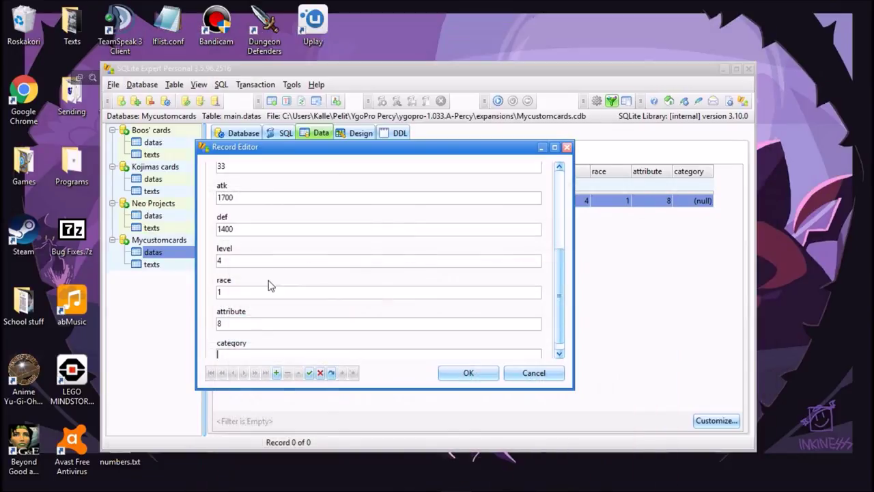
pyautogui.click(270, 354)
pyautogui.write('0')
pyautogui.click(467, 373)
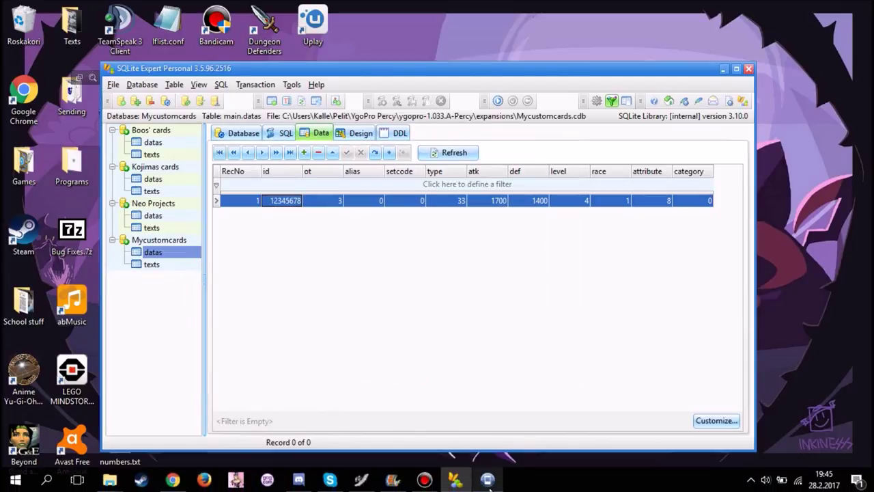
# Switch to TCG Editor and set the card's background to Monster Effect and its attribute to Wind.
pyautogui.click(488, 480)
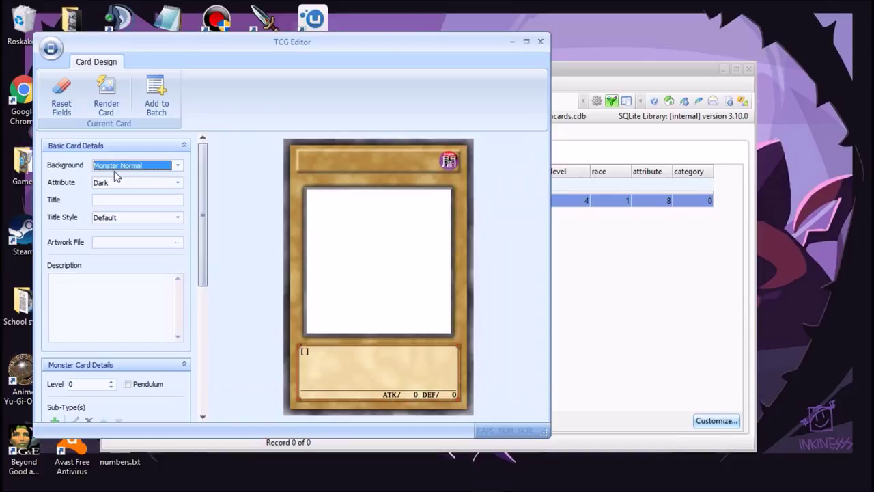
pyautogui.click(123, 164)
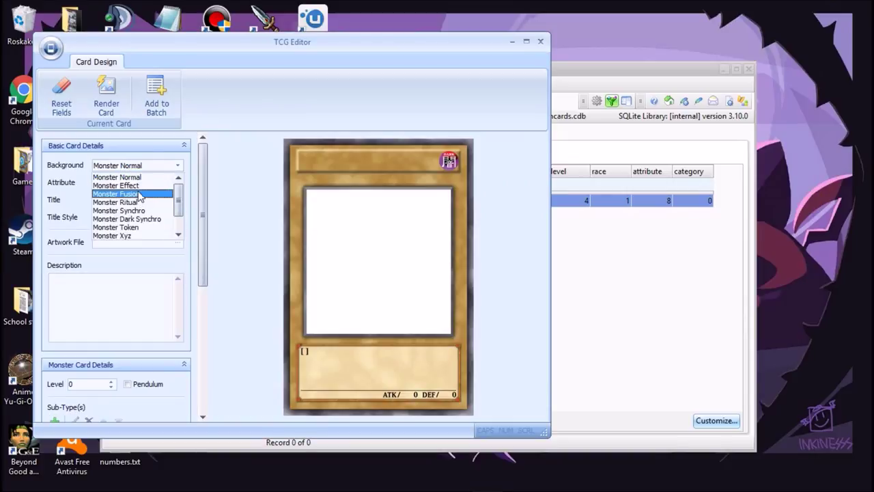
pyautogui.click(141, 187)
pyautogui.click(117, 184)
pyautogui.scroll(-1, 113, 241)
pyautogui.click(111, 250)
# Set the card's title to Link with the Default title style.
pyautogui.click(119, 200)
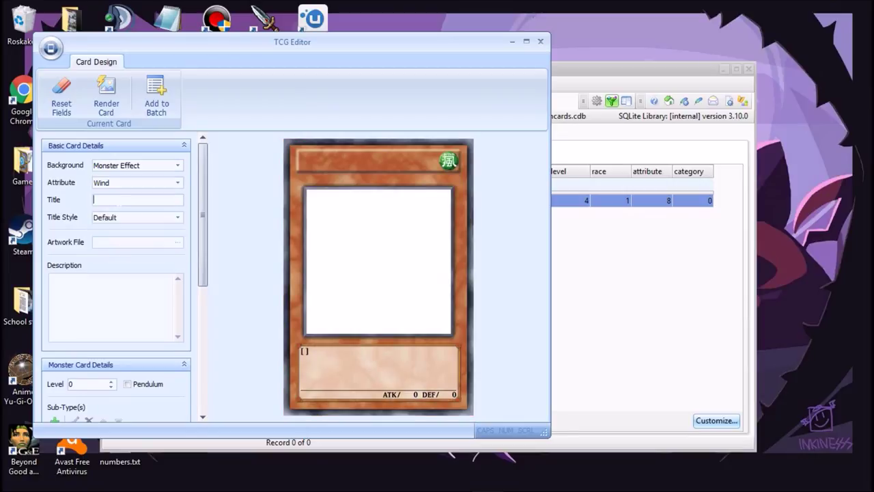
pyautogui.write('Link')
pyautogui.click(121, 215)
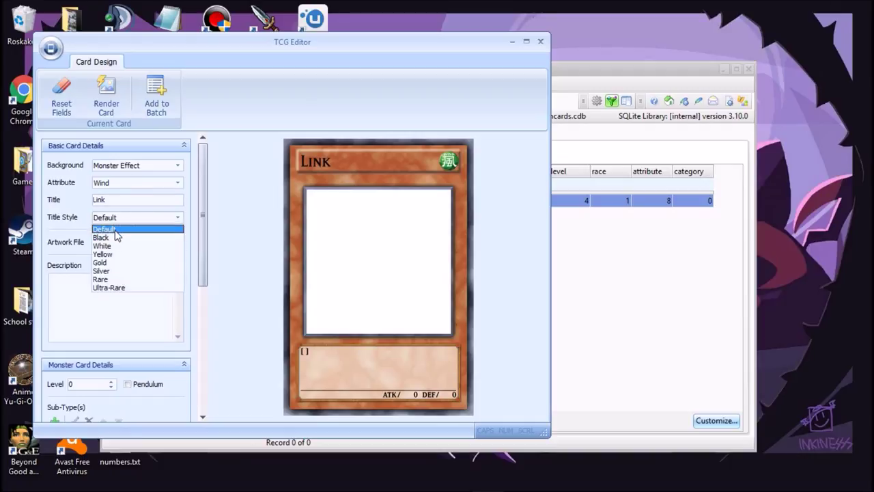
pyautogui.click(115, 231)
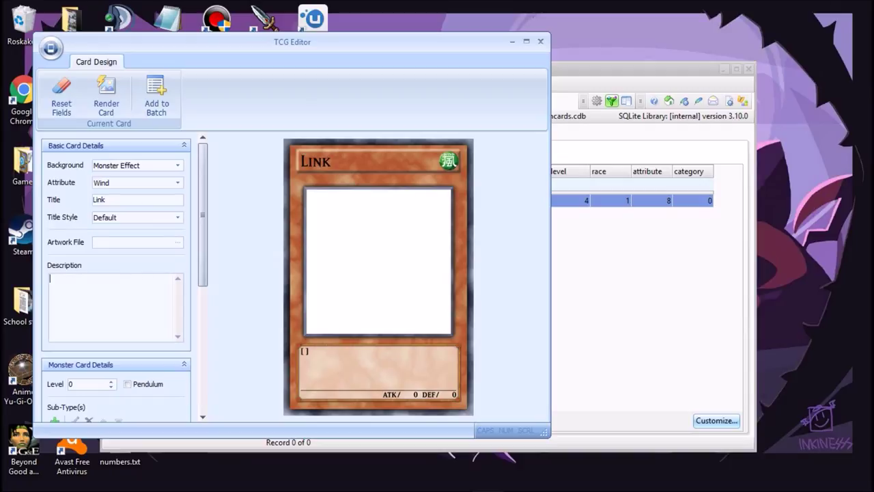
# Set the card description to "This card cannot be destroyed by battle. This card gains 200 ATK for each Warrior-Type in your Graveyard.".
pyautogui.write('This')
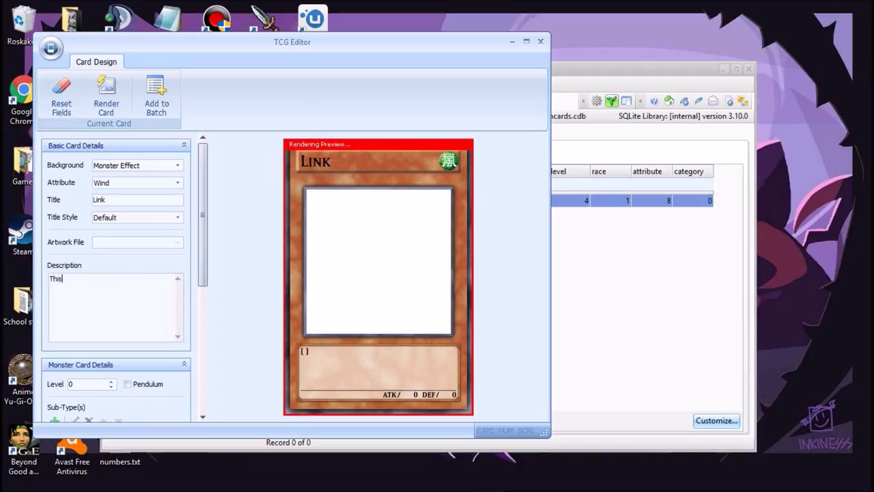
pyautogui.write(' card cannot be destroyed by ab')
pyautogui.write('t')
pyautogui.press('BackSpace')
pyautogui.press('BackSpace')
pyautogui.write('ttle. This car')
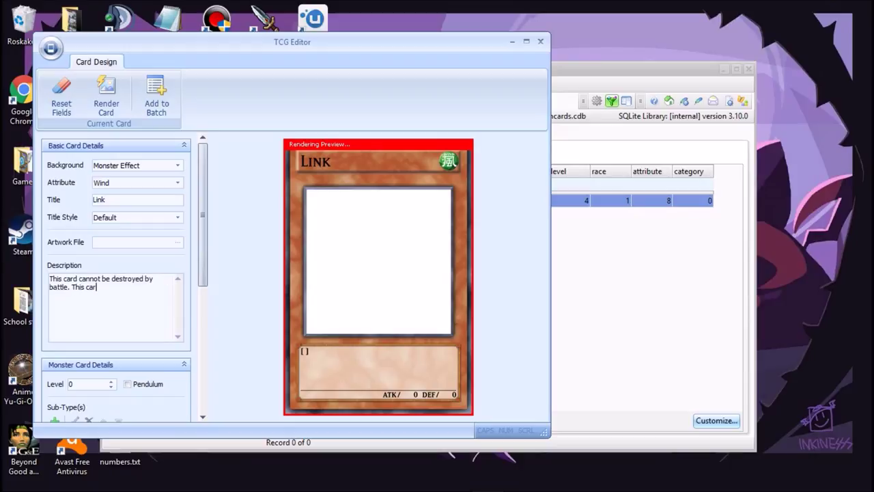
pyautogui.write('d gains 200 ATK for each Warrior-')
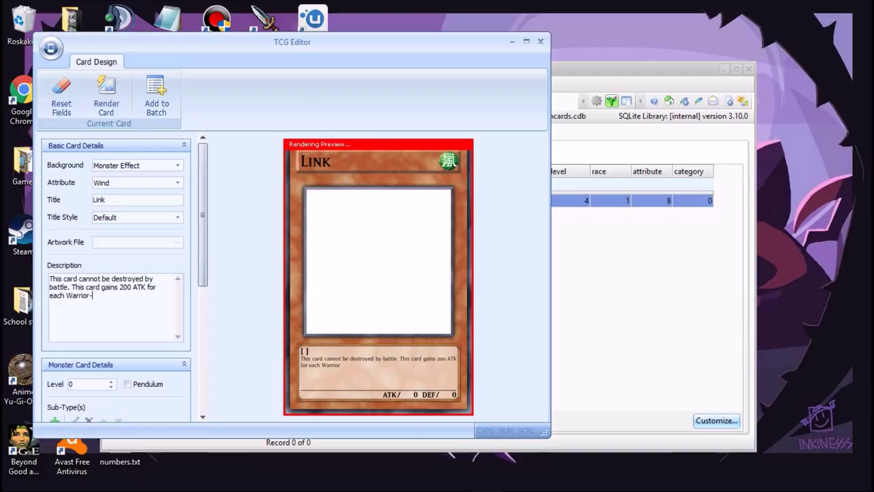
pyautogui.write('Type in your Gar')
pyautogui.press('BackSpace')
pyautogui.press('BackSpace')
pyautogui.write('raveyard.')
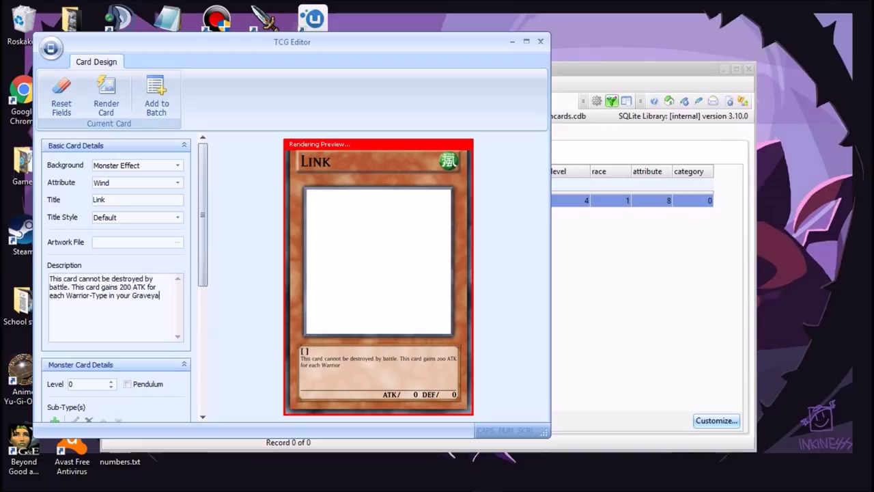